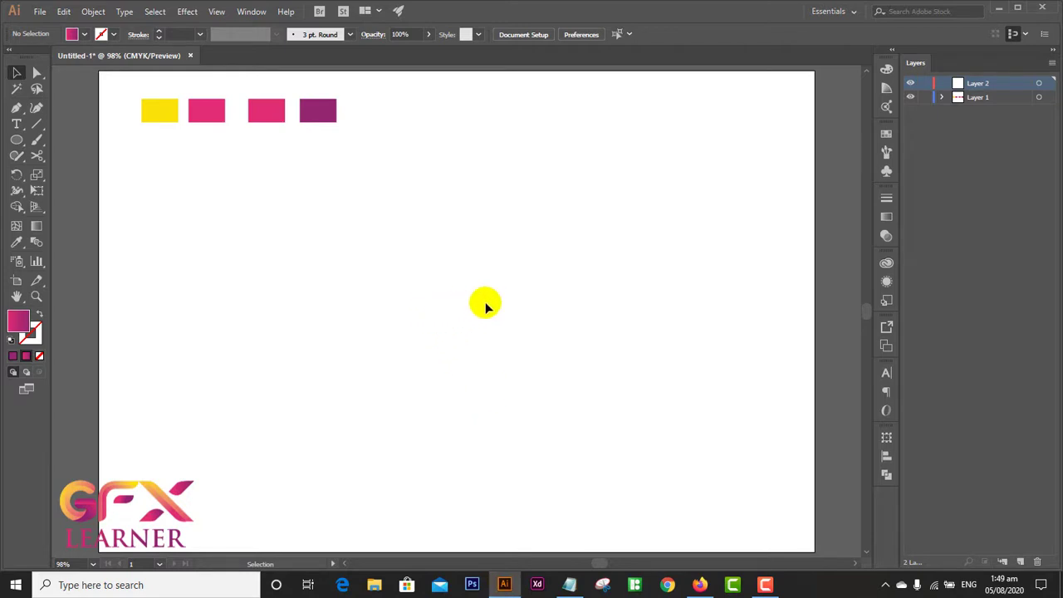
Add a text letter "G" in Lato Hairline near the middle of the artboard.
click(16, 125)
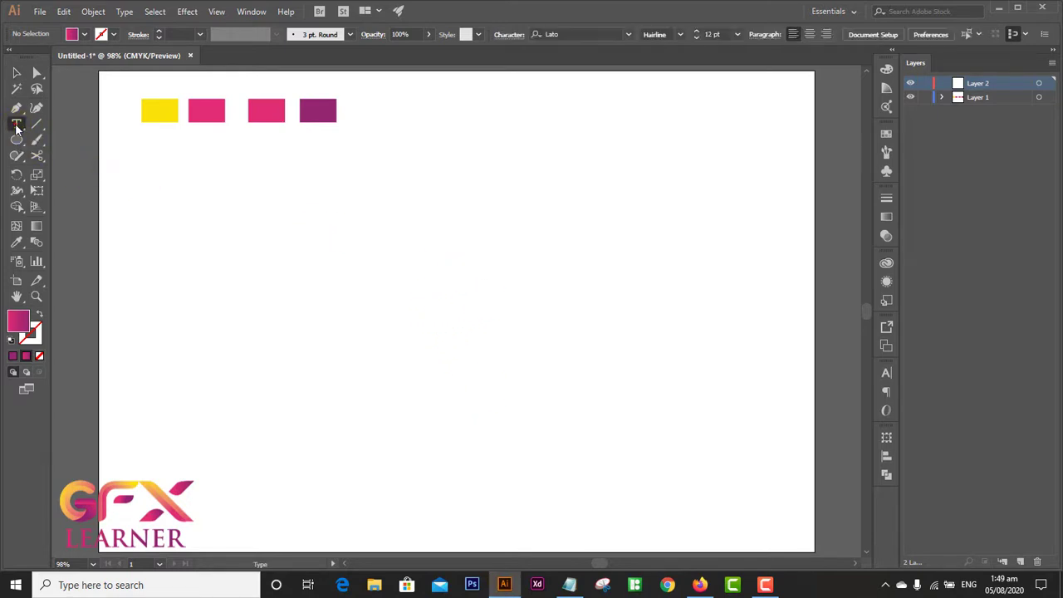
click(359, 285)
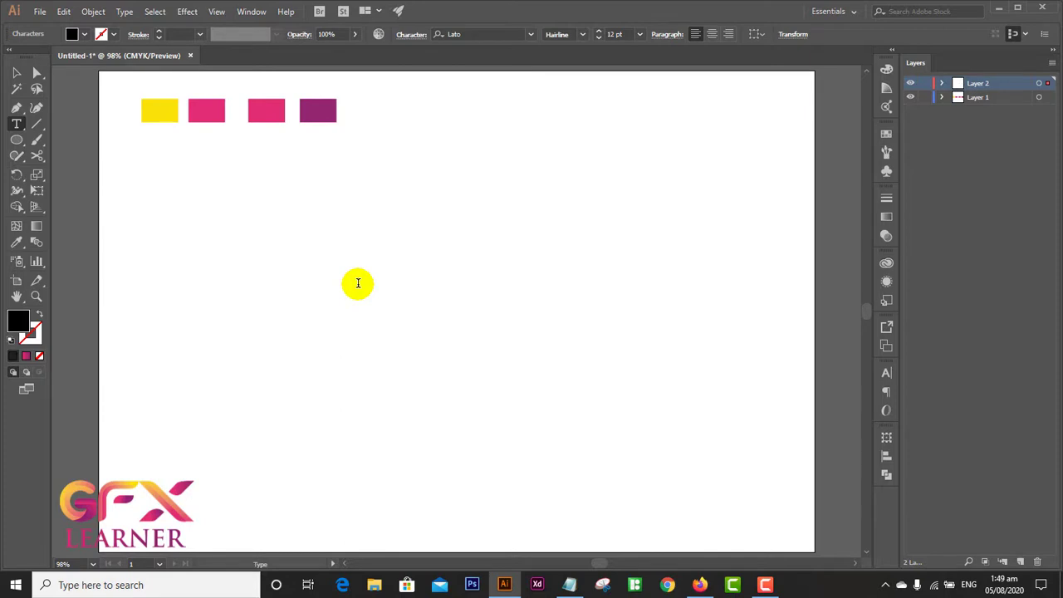
click(17, 73)
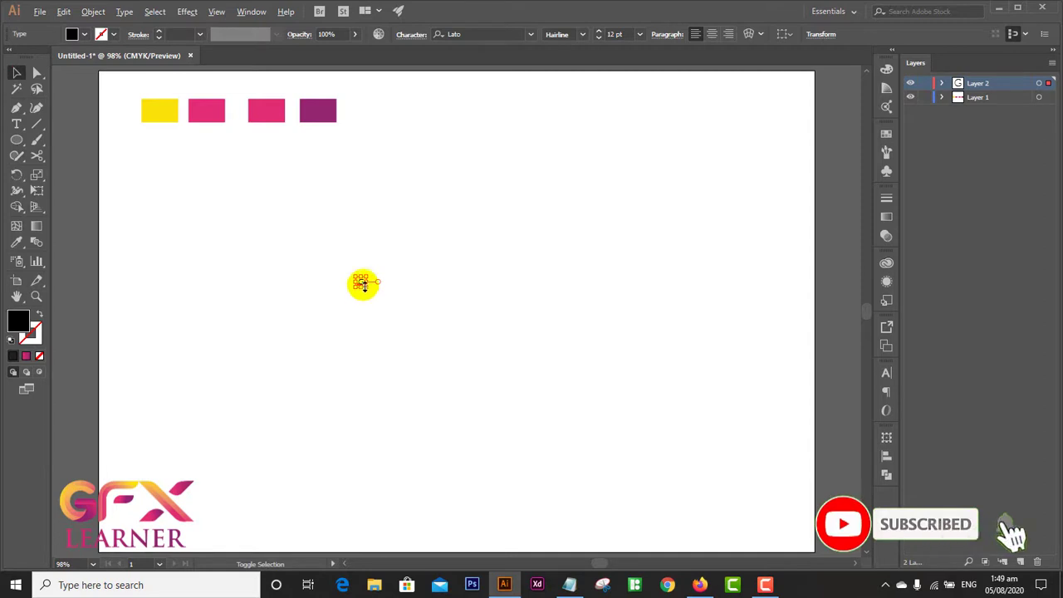
Enlarge the letter G to about 496 pt and move it to the lower centre of the artboard.
key(ctrl+plus)
key(ctrl+plus)
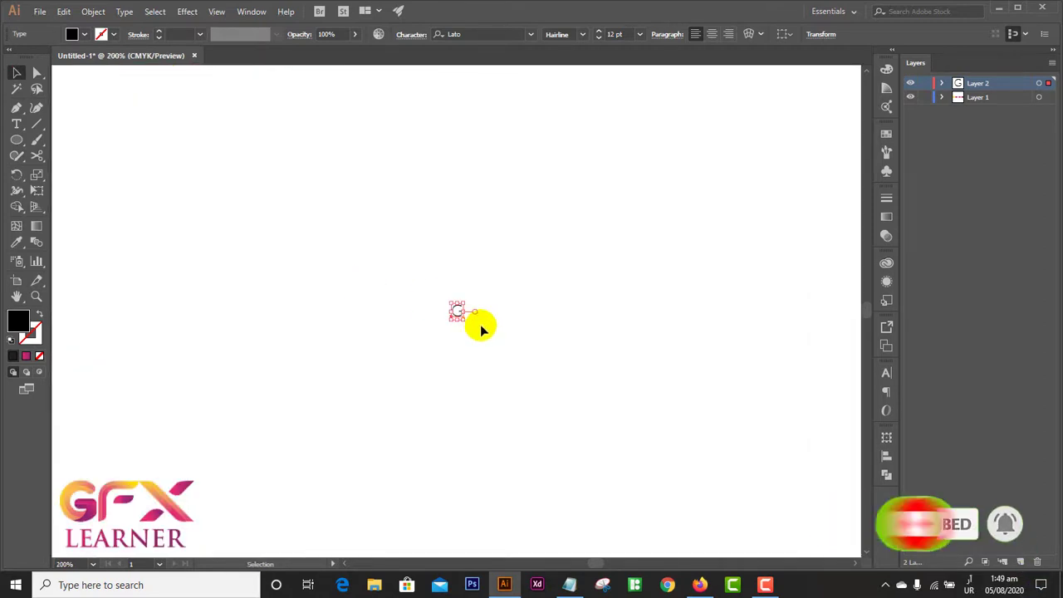
drag(464, 320, 778, 482)
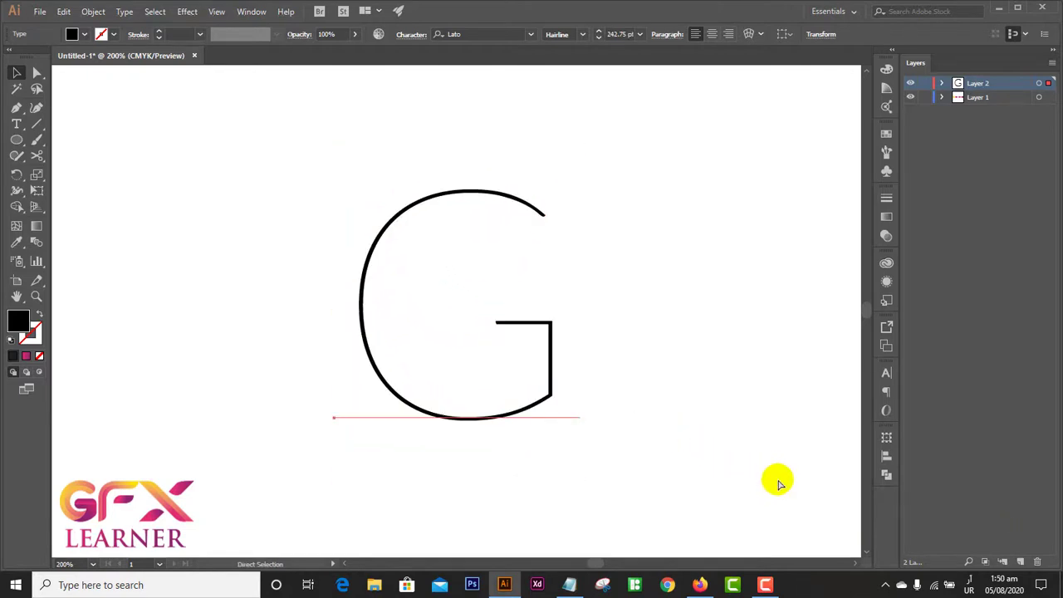
key(ctrl+0)
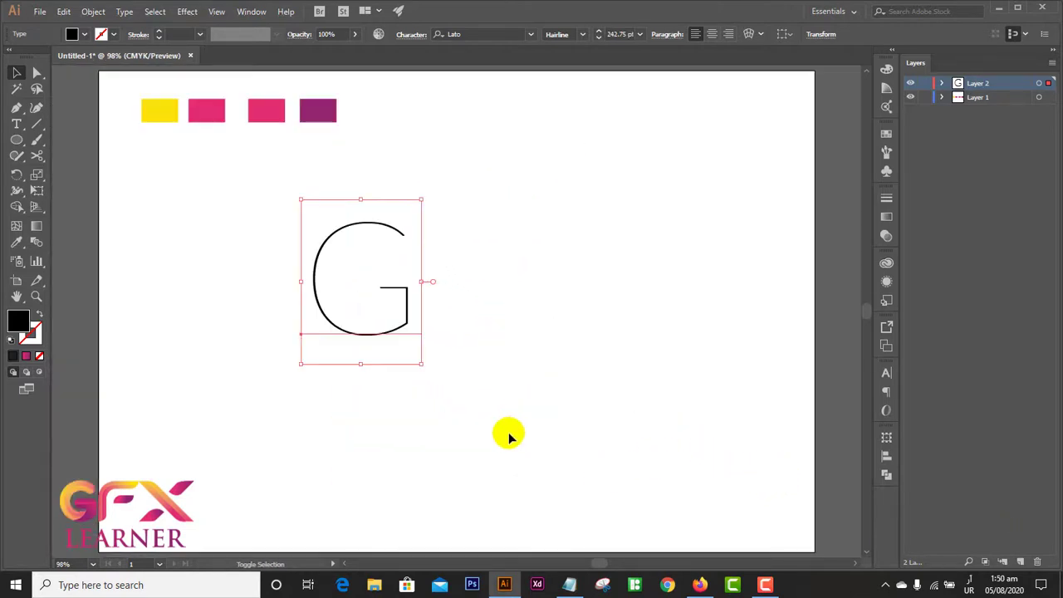
drag(421, 362, 540, 432)
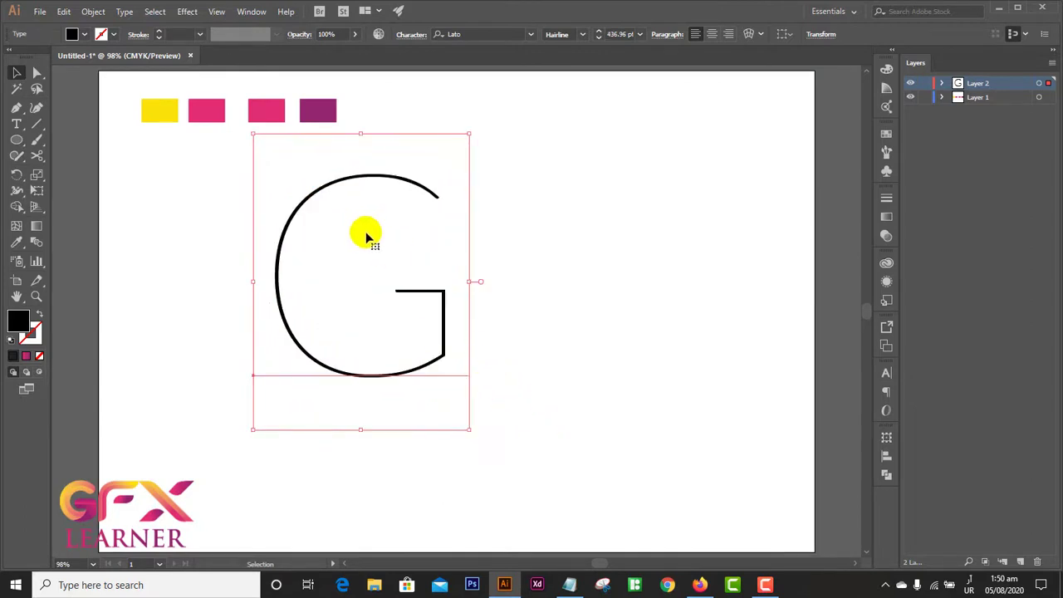
drag(431, 295, 521, 311)
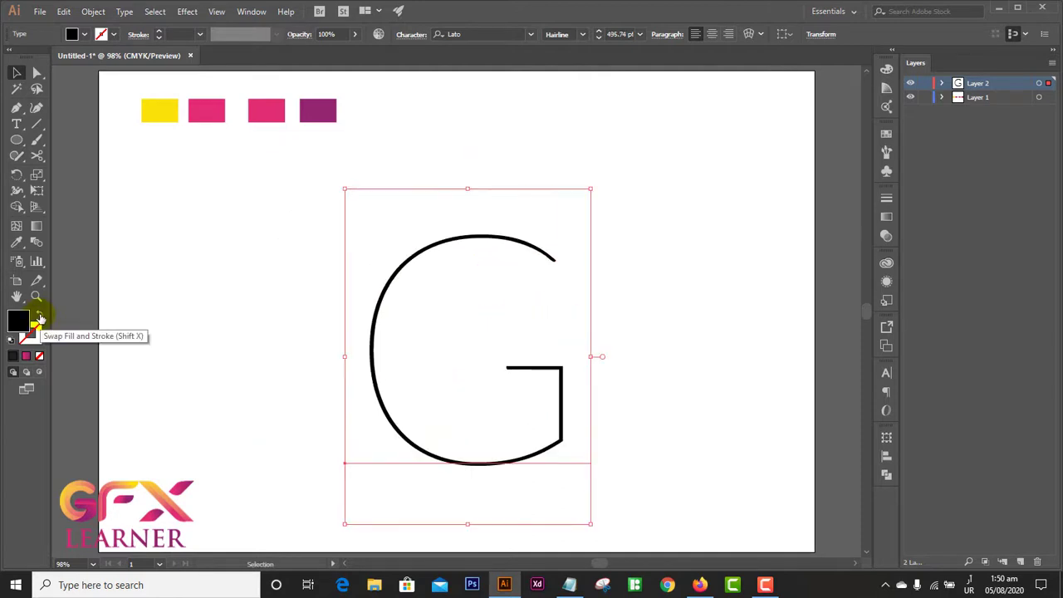
Swap the G's fill and stroke so it has only a black stroke, and convert the text to outlines.
click(39, 317)
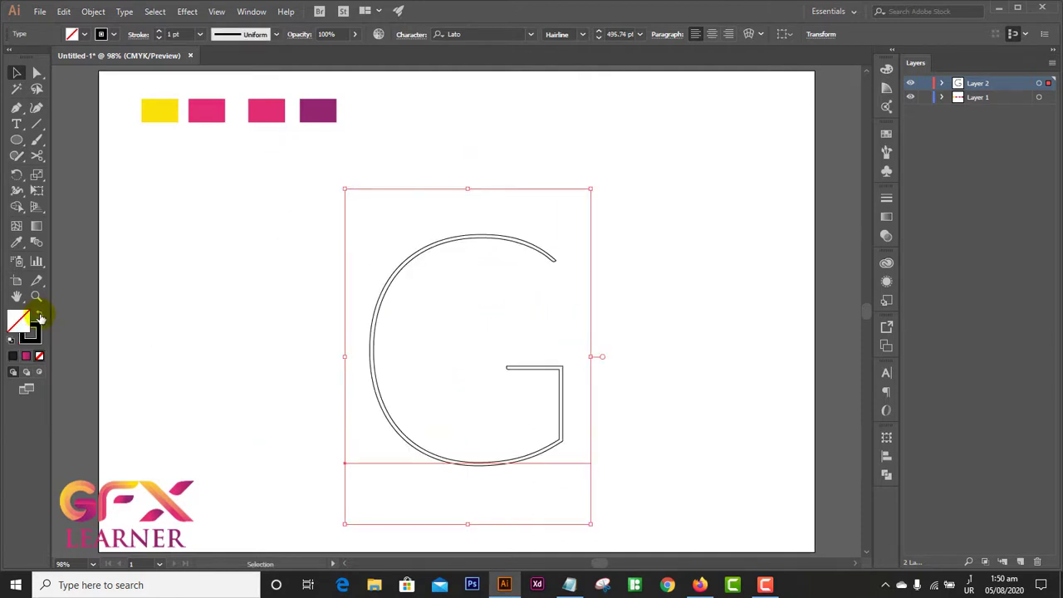
click(197, 280)
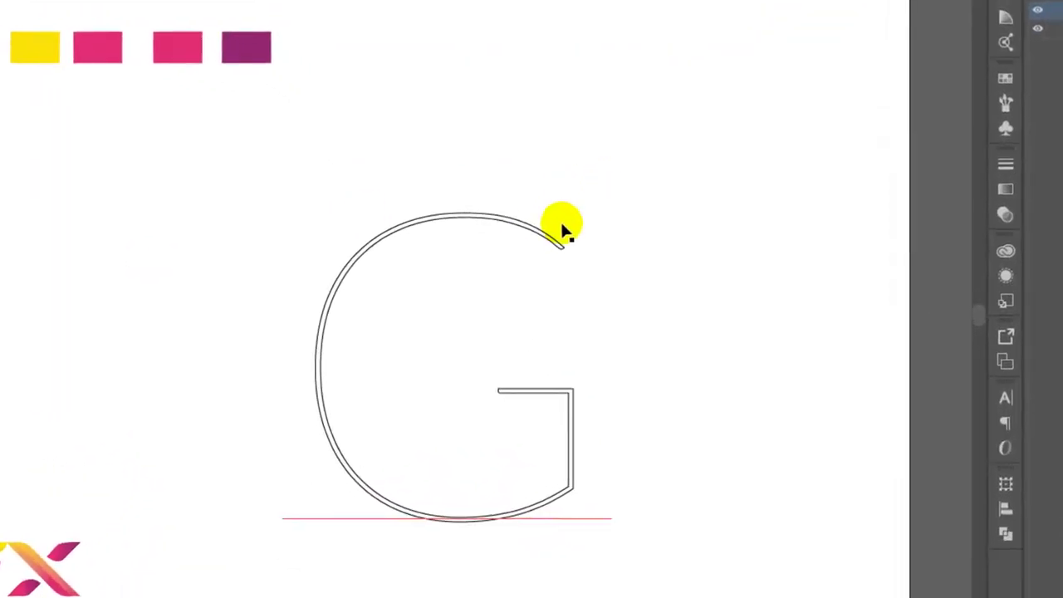
right_click(534, 230)
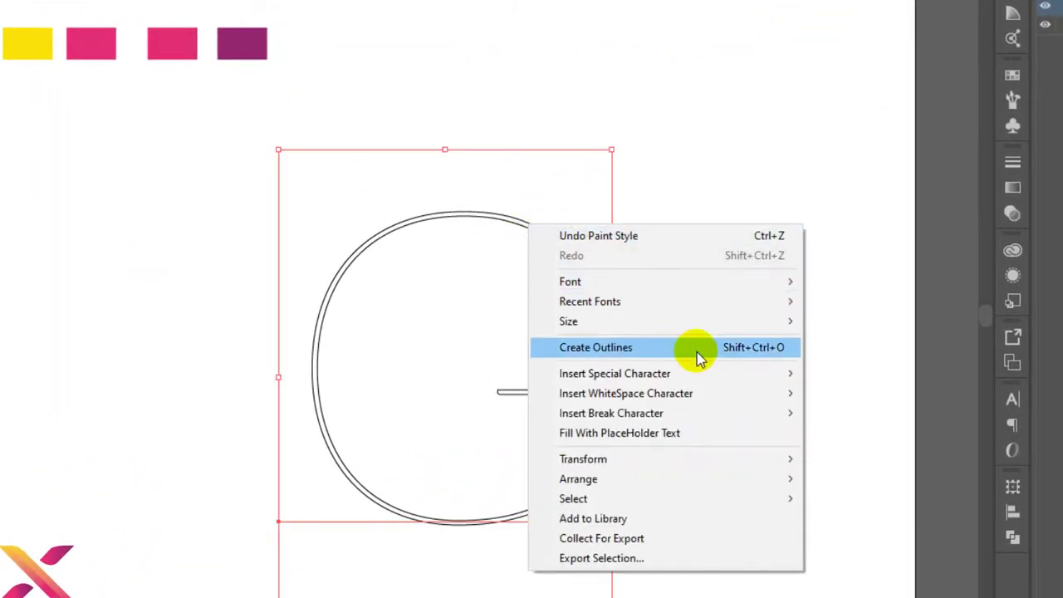
click(697, 352)
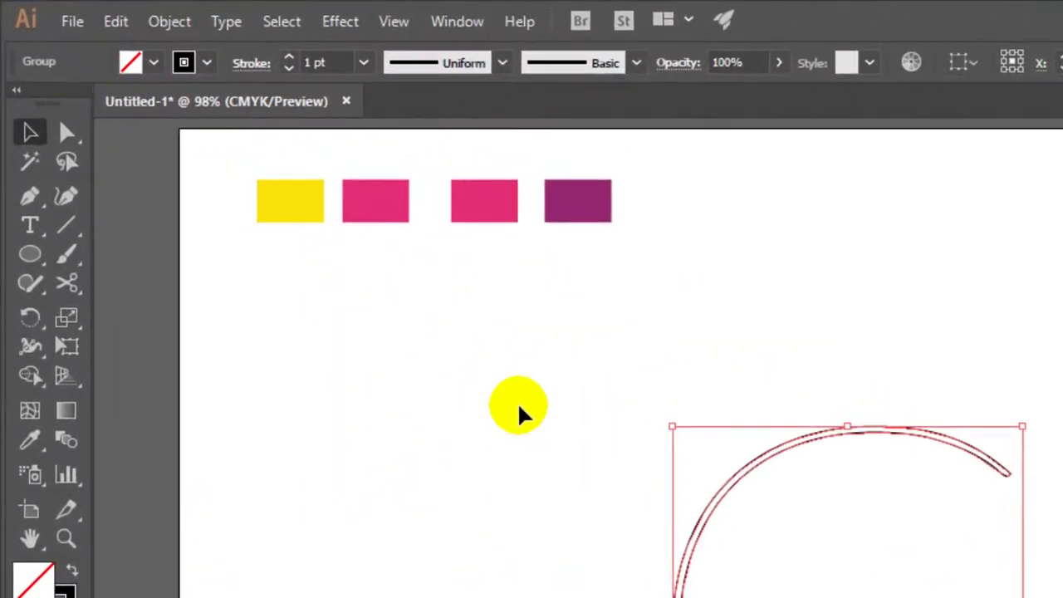
Cut the G's outline with the Scissors tool at the tip of the upper arc and at the crossbar's inner end.
mouse_move(72, 288)
mouse_down()
mouse_move(202, 365)
mouse_move(230, 346)
mouse_move(237, 314)
mouse_up()
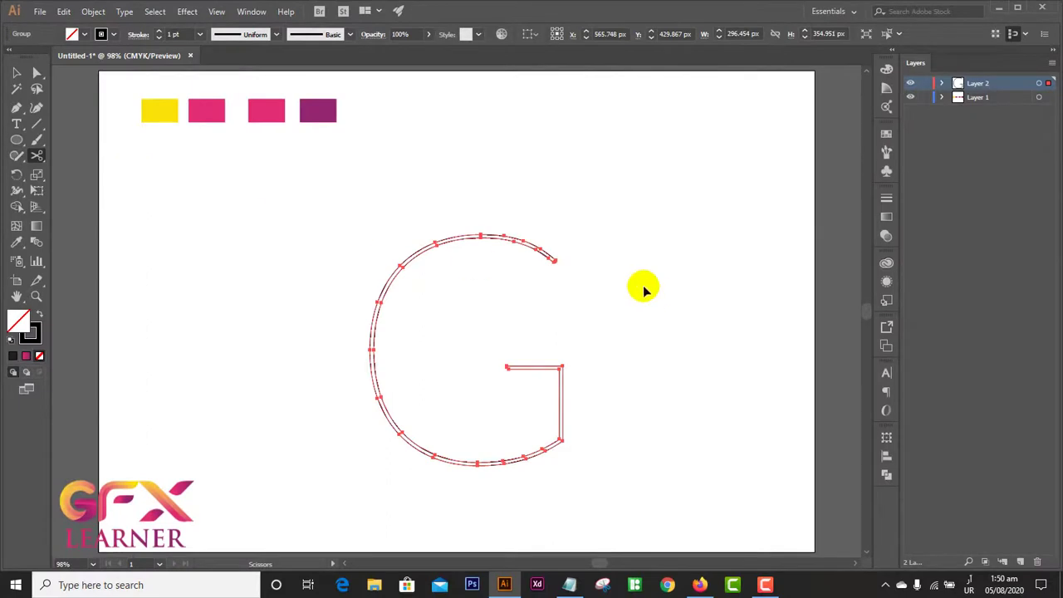
key(ctrl+plus)
key(ctrl+plus)
key(ctrl+plus)
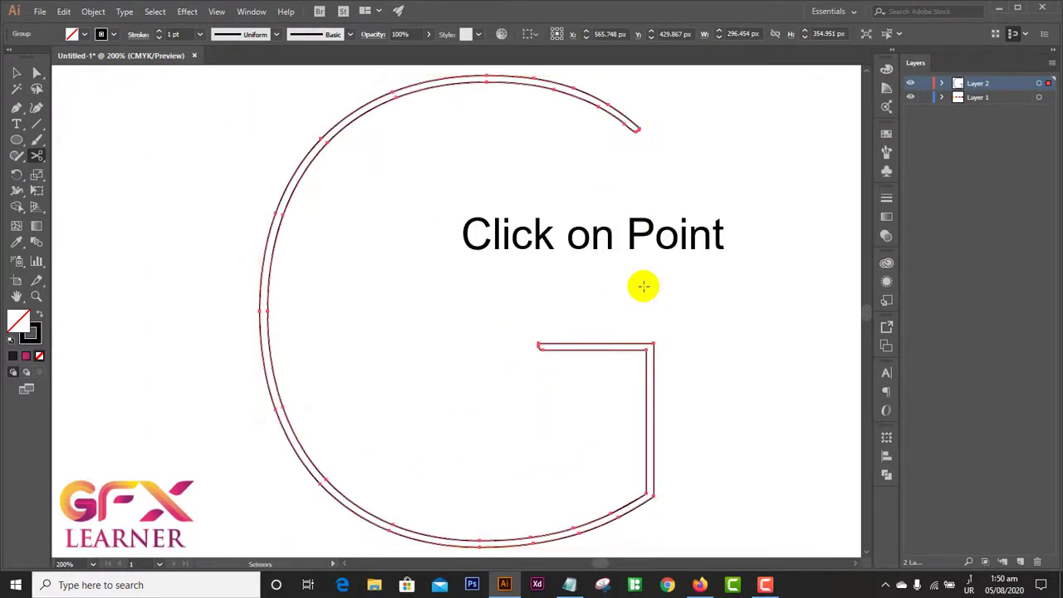
click(635, 128)
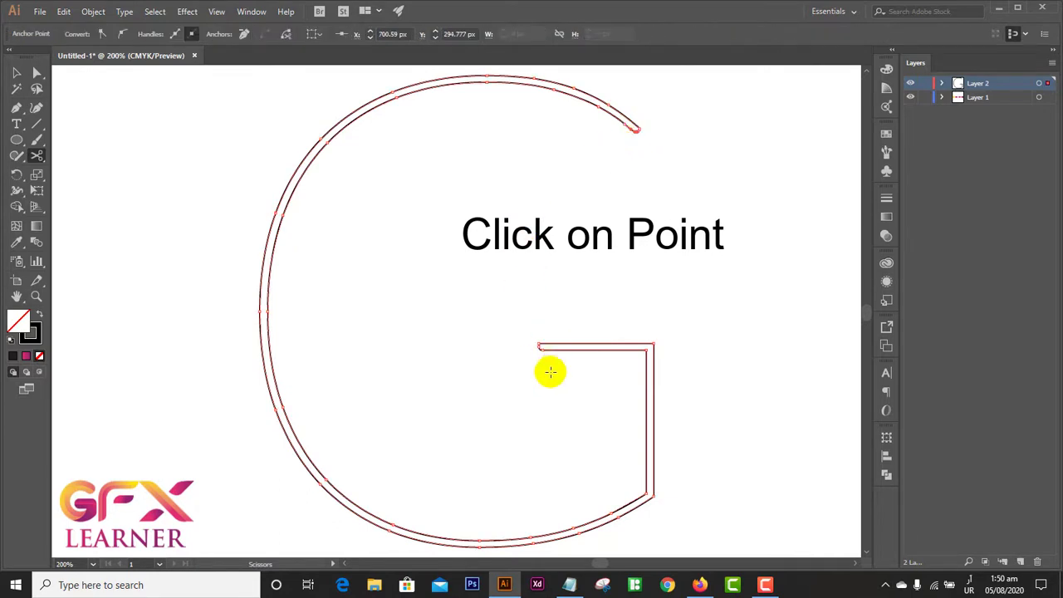
click(539, 347)
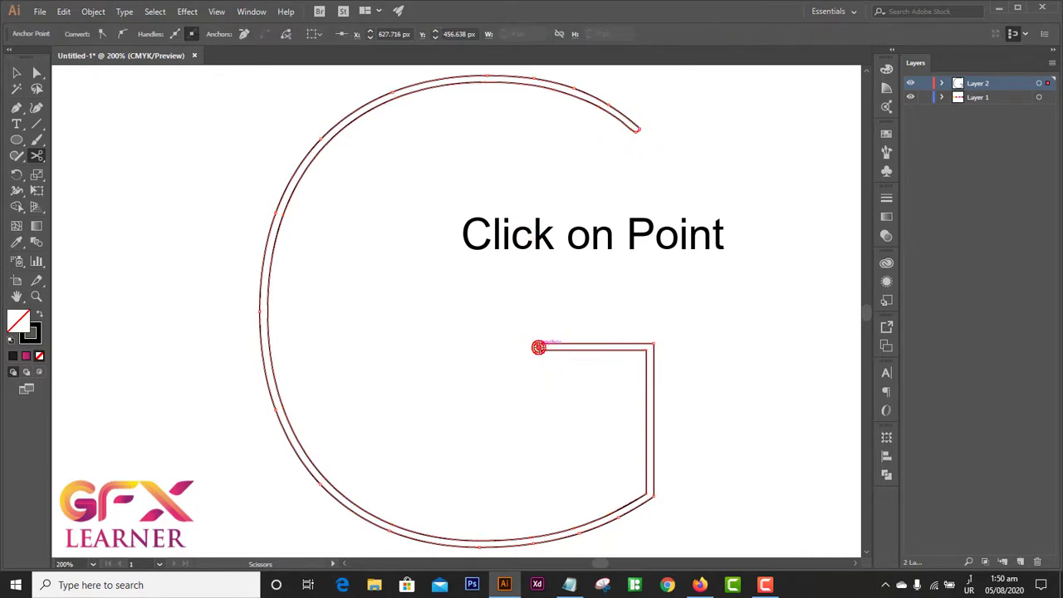
click(14, 72)
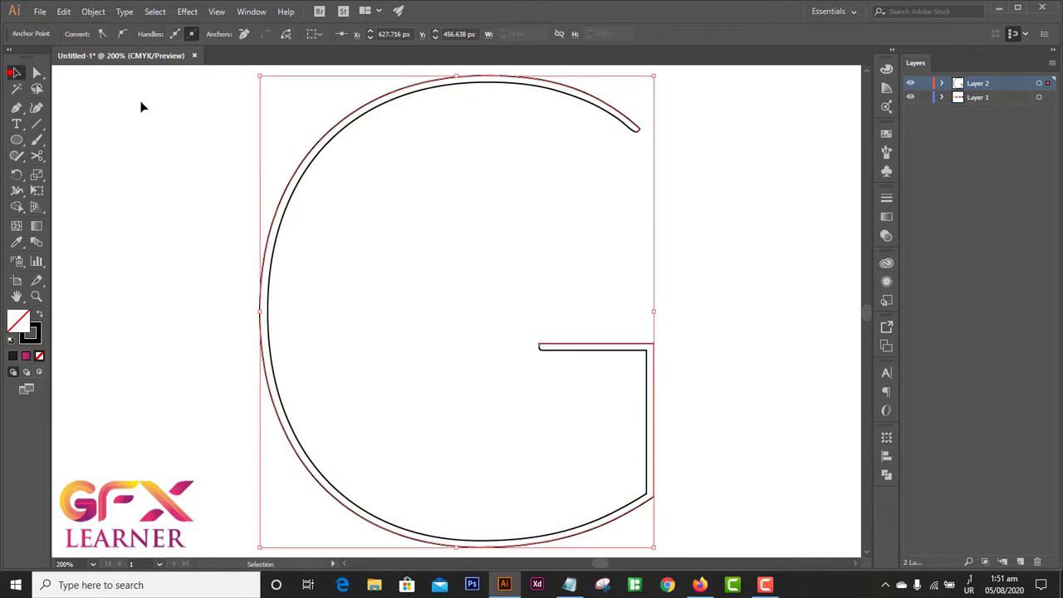
click(141, 105)
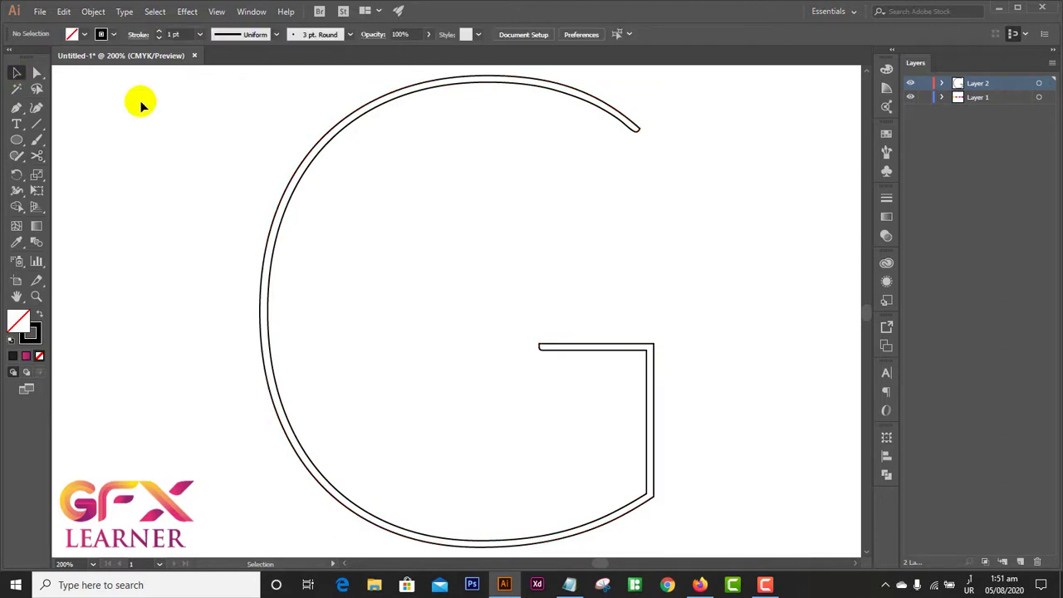
Remove the G's inner path with the Shape Builder tool, leaving a single outer line, and deselect it.
click(543, 83)
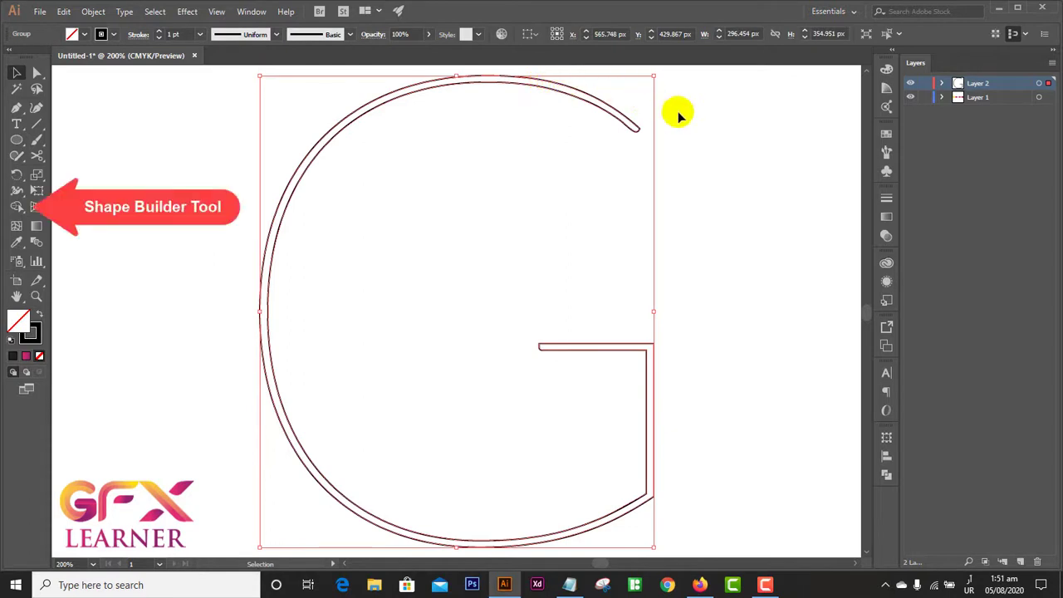
click(16, 207)
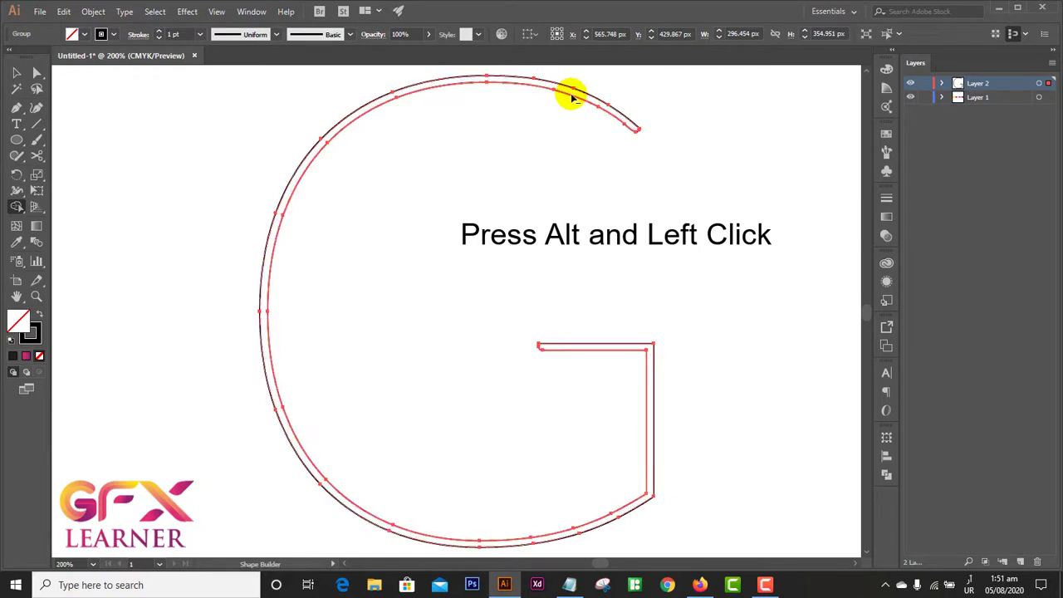
alt+click(572, 97)
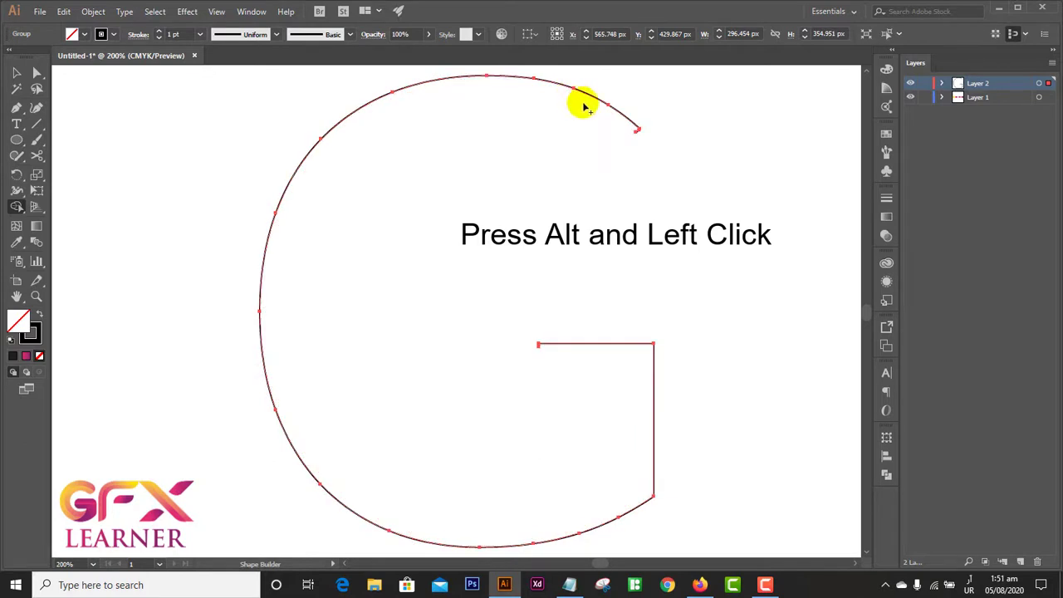
click(16, 73)
click(170, 131)
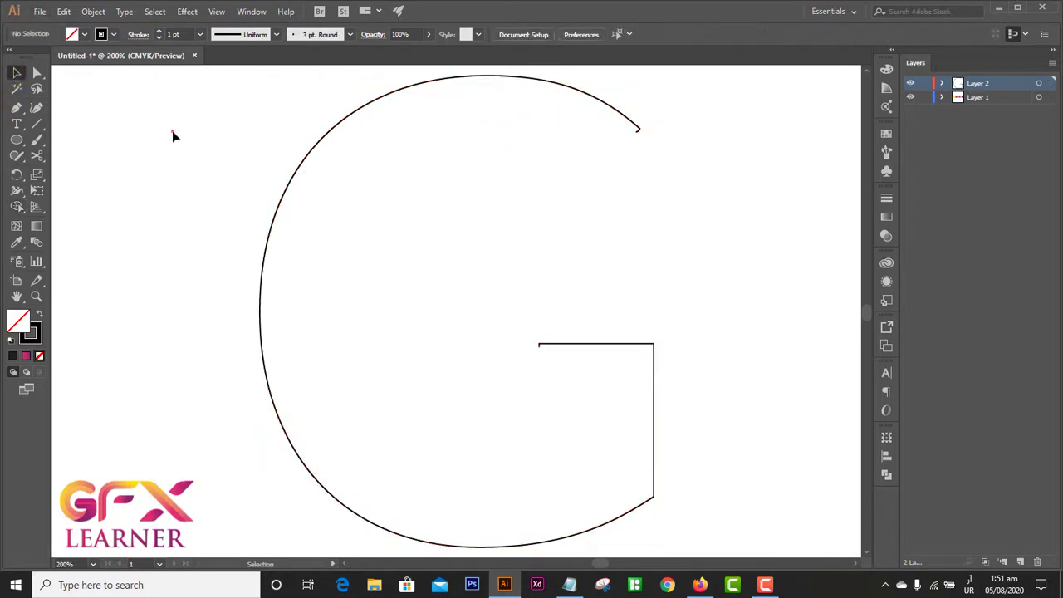
key(ctrl+0)
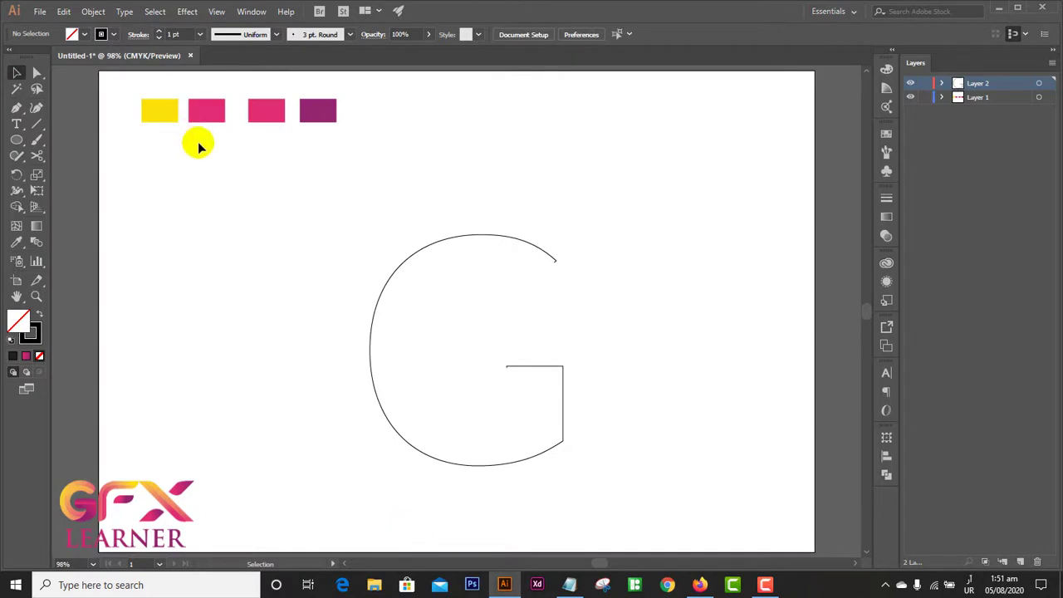
Draw a 90 px circle above the G and shift it slightly towards the color swatches.
click(16, 139)
drag(433, 138, 492, 197)
click(15, 74)
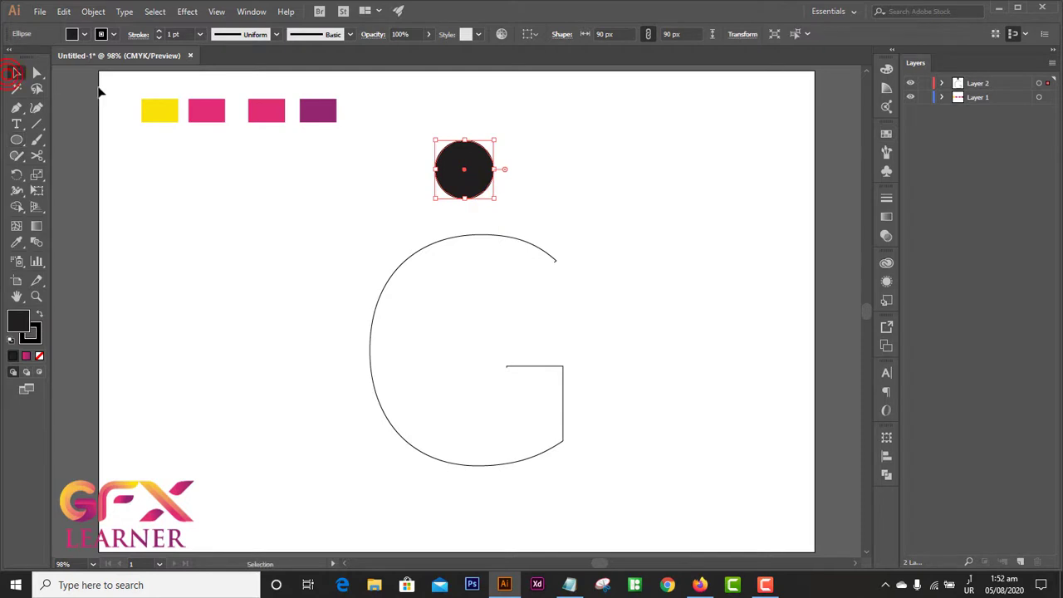
drag(492, 173, 454, 165)
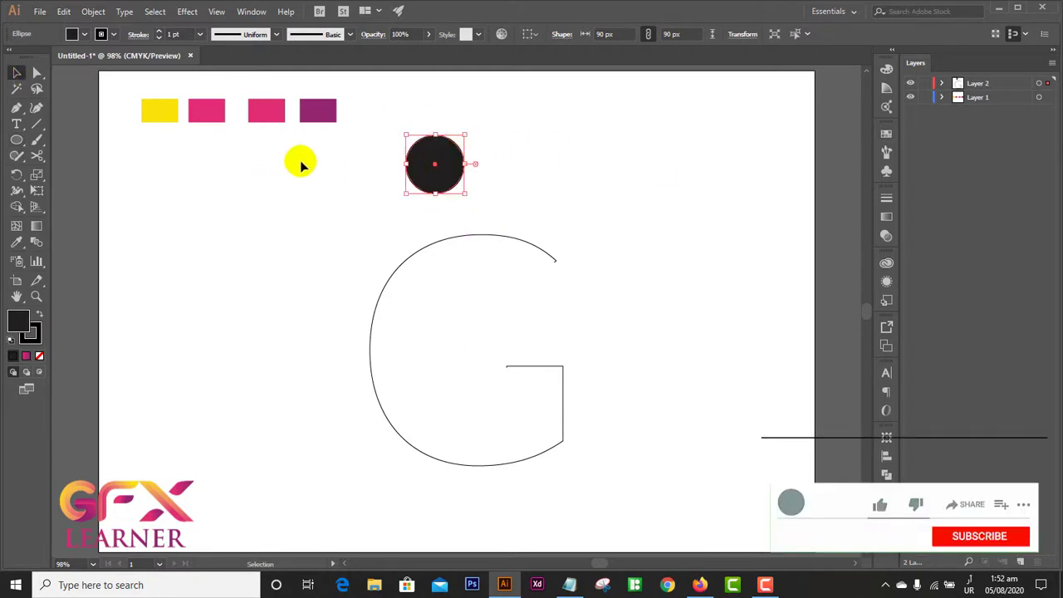
Fill the circle with a white-to-black linear gradient, remove its stroke and deselect it.
click(887, 218)
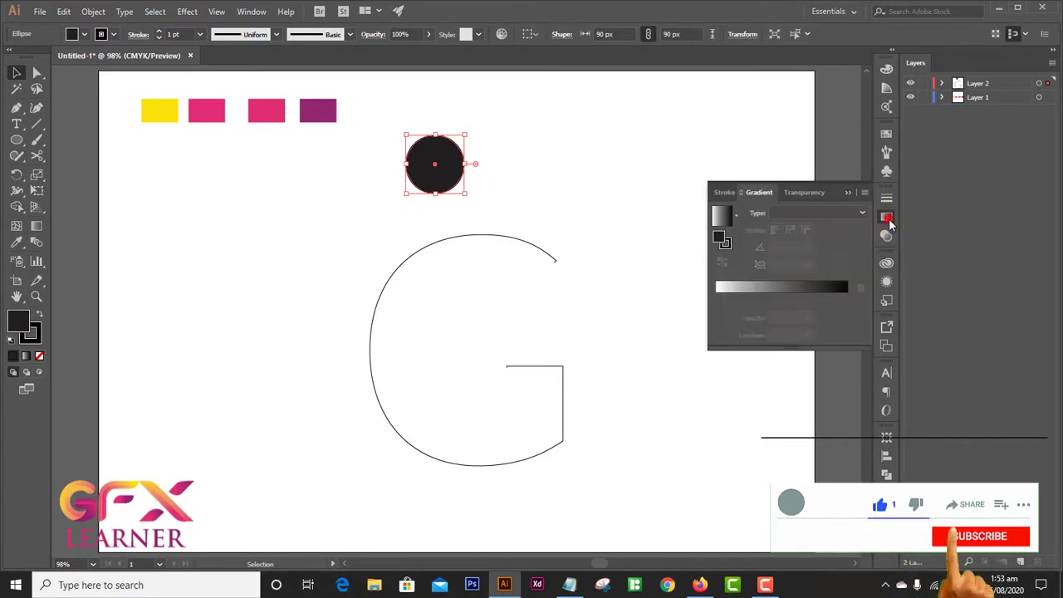
click(748, 288)
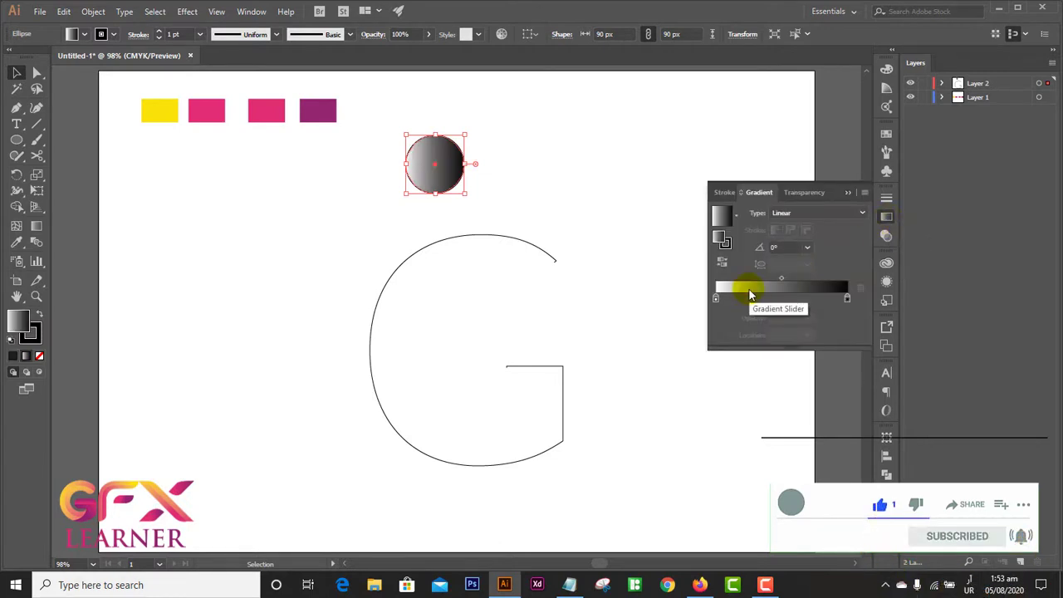
key(i)
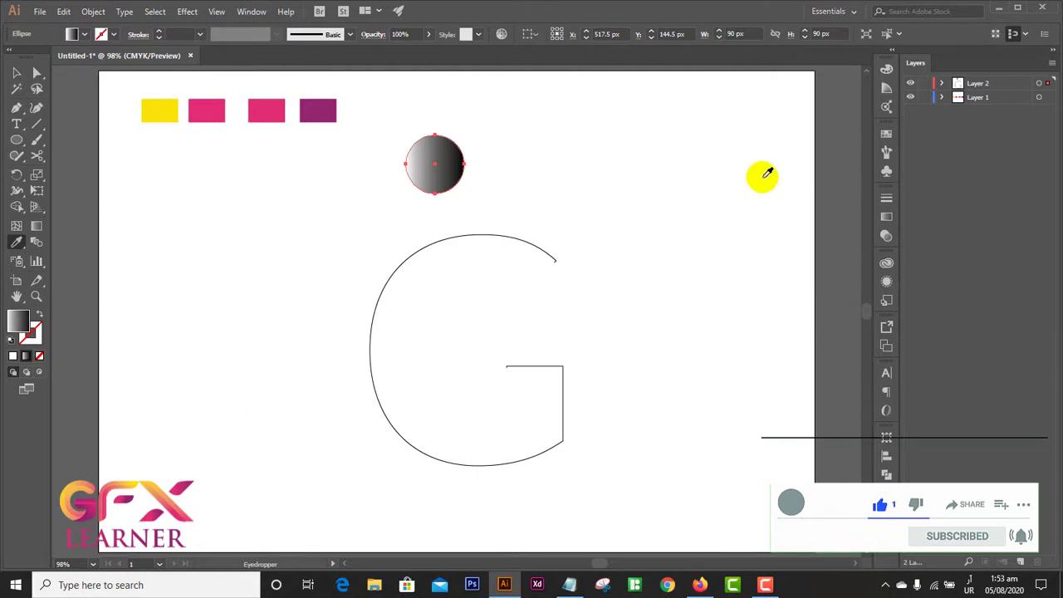
click(16, 73)
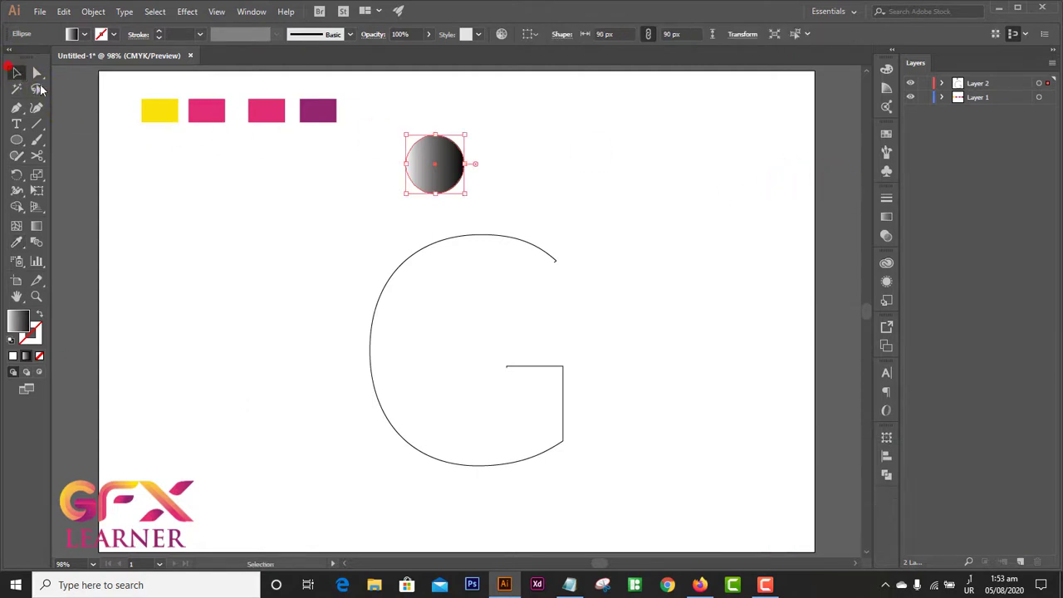
click(126, 148)
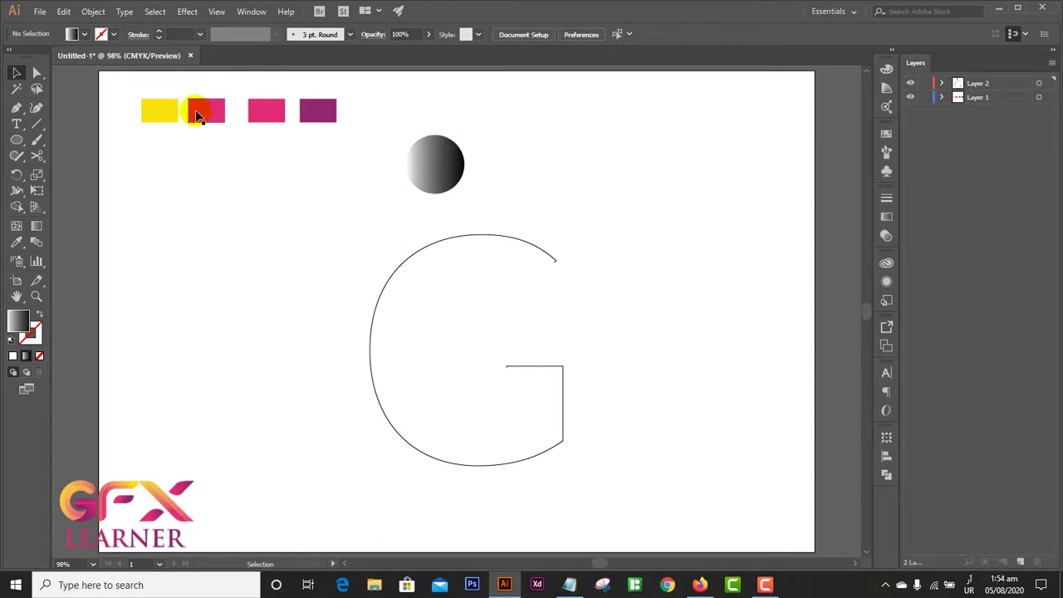
Copy the hex color code of the pink swatch beside the yellow one from its fill color.
click(196, 112)
double_click(18, 321)
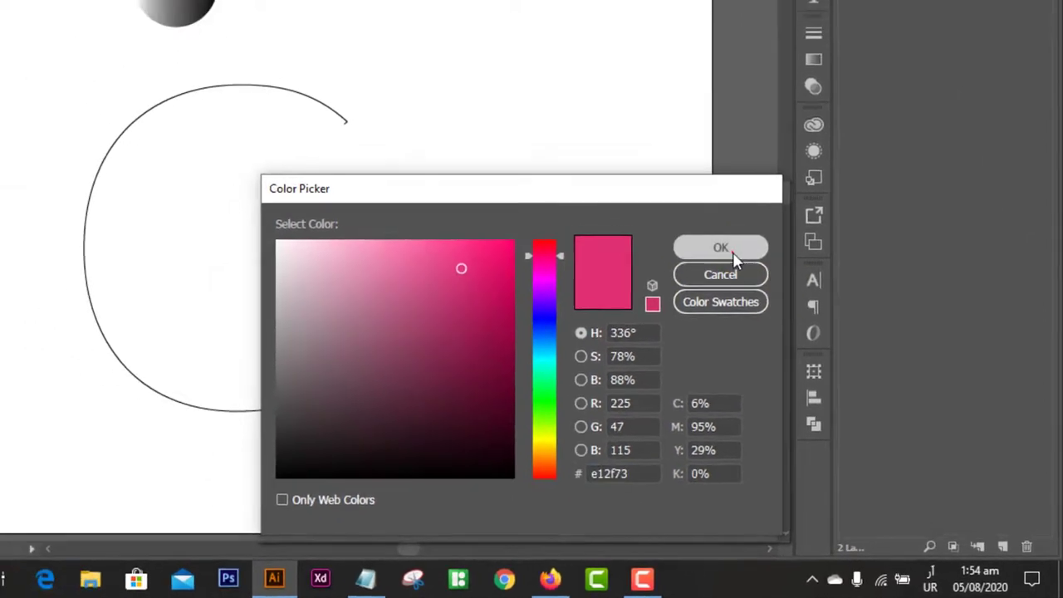
click(698, 216)
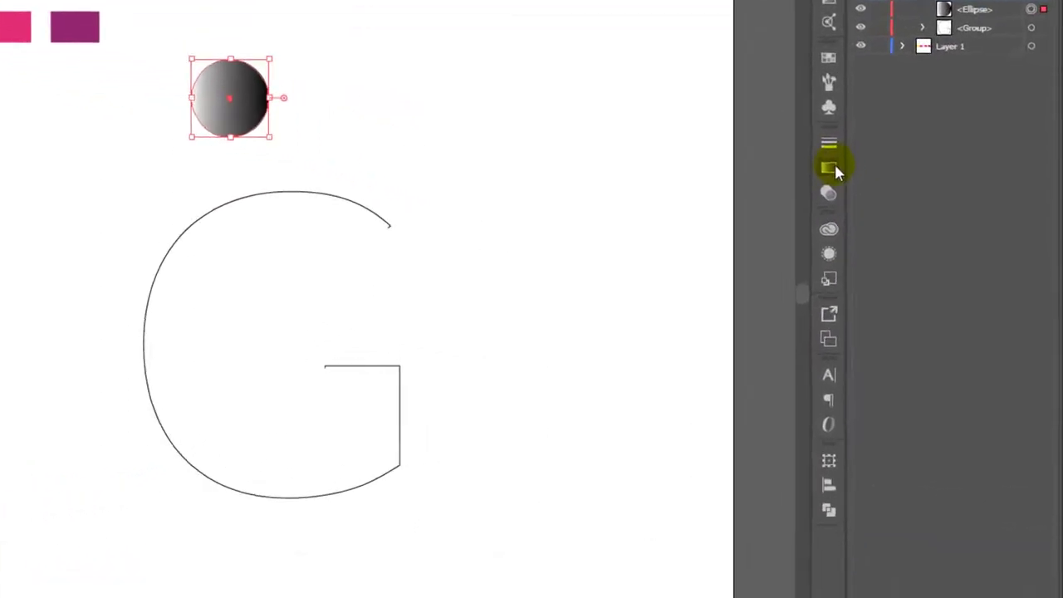
Set the white stop of the circle's gradient to the copied pink e12f73 in RGB mode and deselect the circle.
click(887, 217)
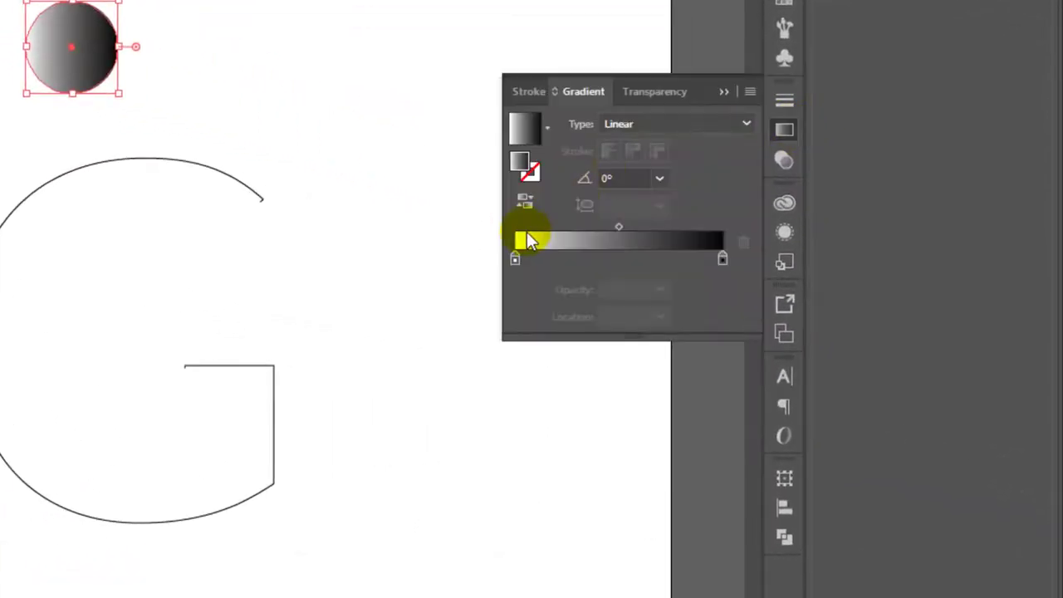
double_click(514, 259)
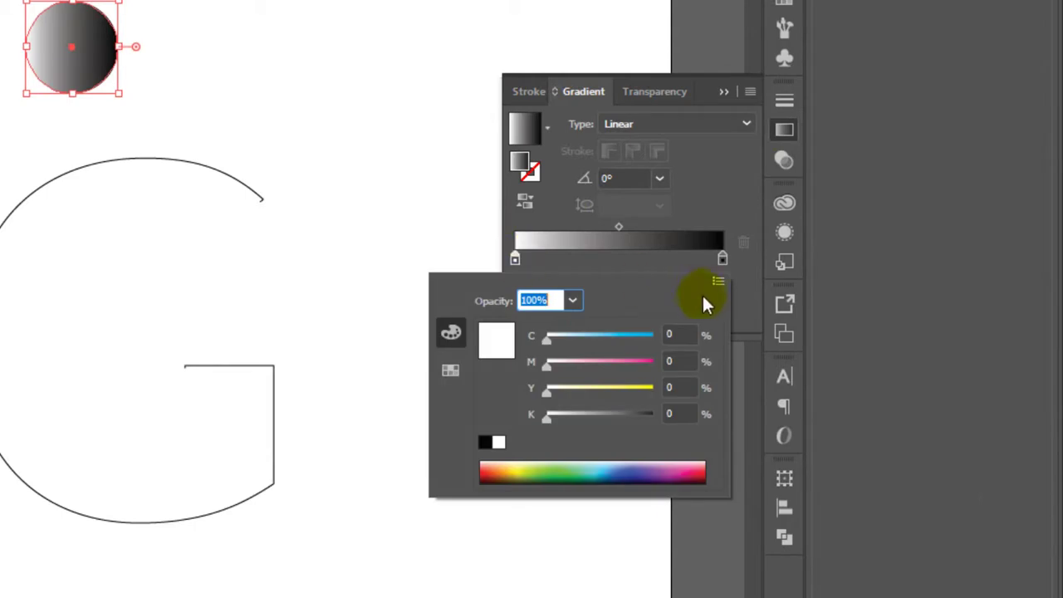
click(716, 285)
click(784, 310)
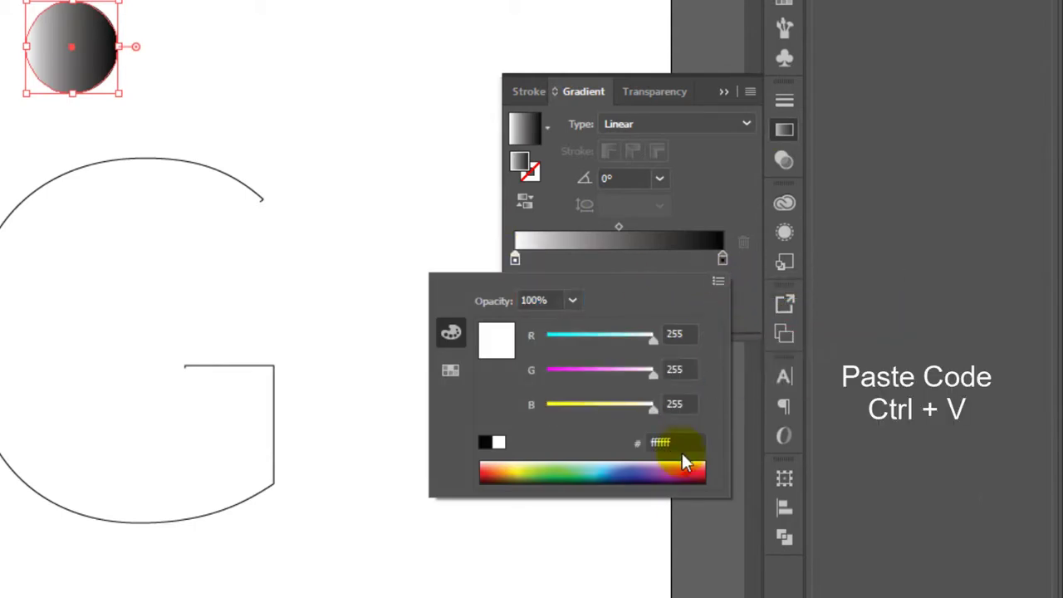
click(678, 440)
key(BackSpace)
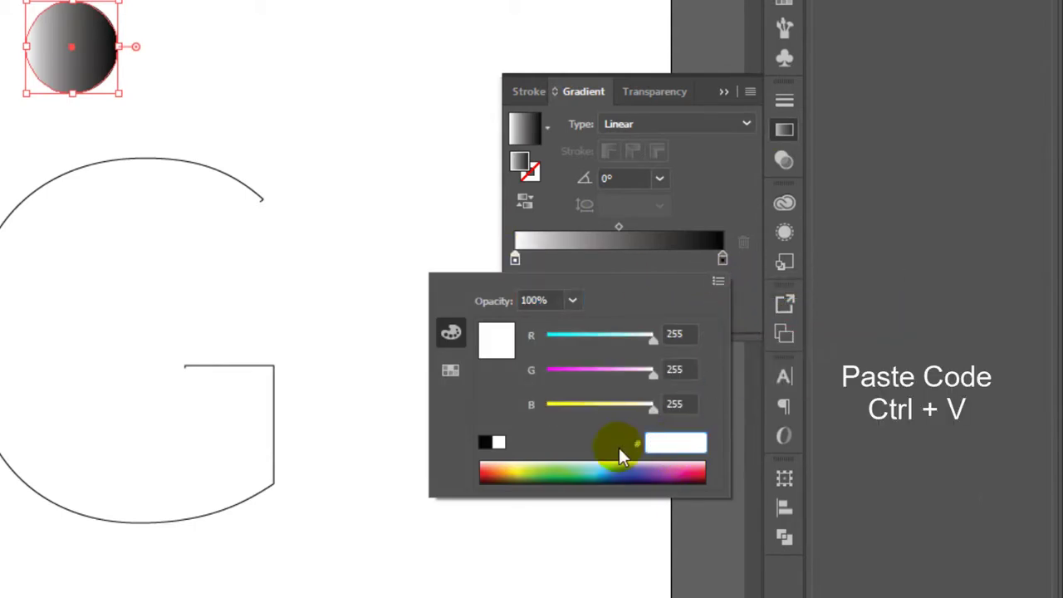
text(e12f73)
click(515, 259)
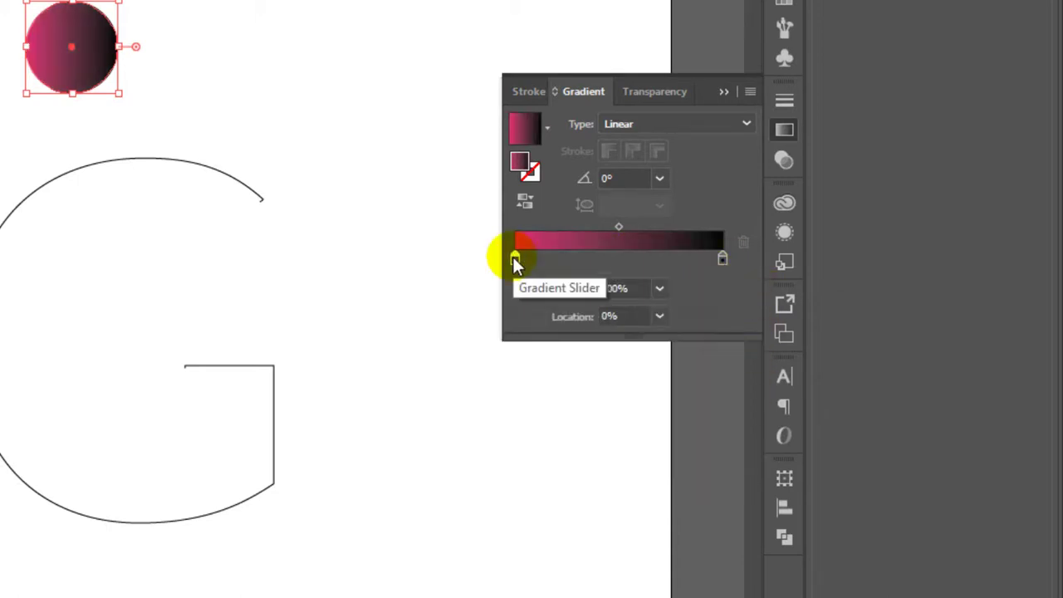
click(723, 92)
click(711, 73)
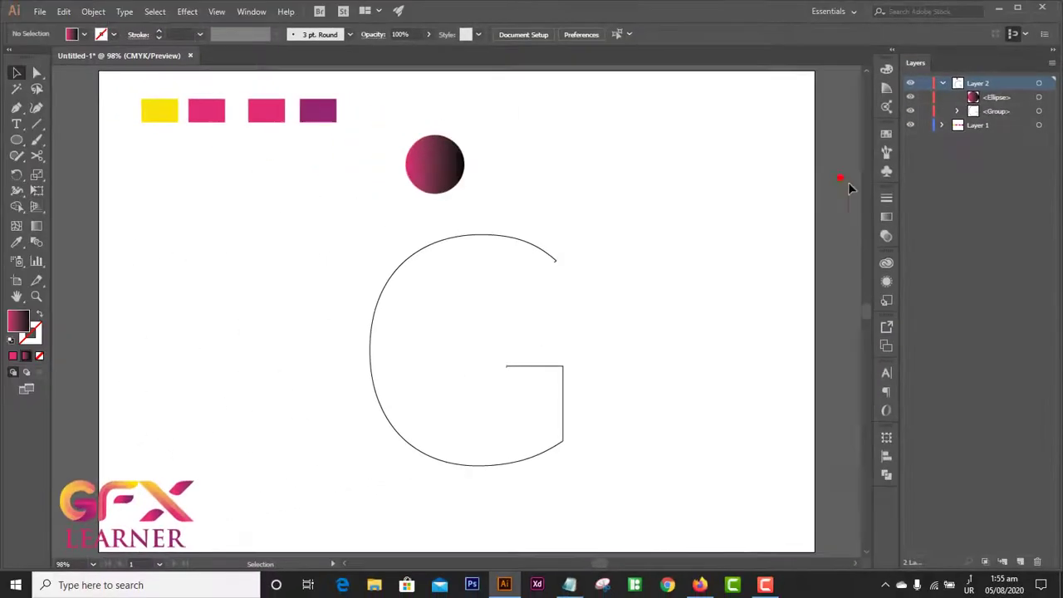
Copy the hex color code fee000 of the yellow swatch from its fill color.
click(156, 110)
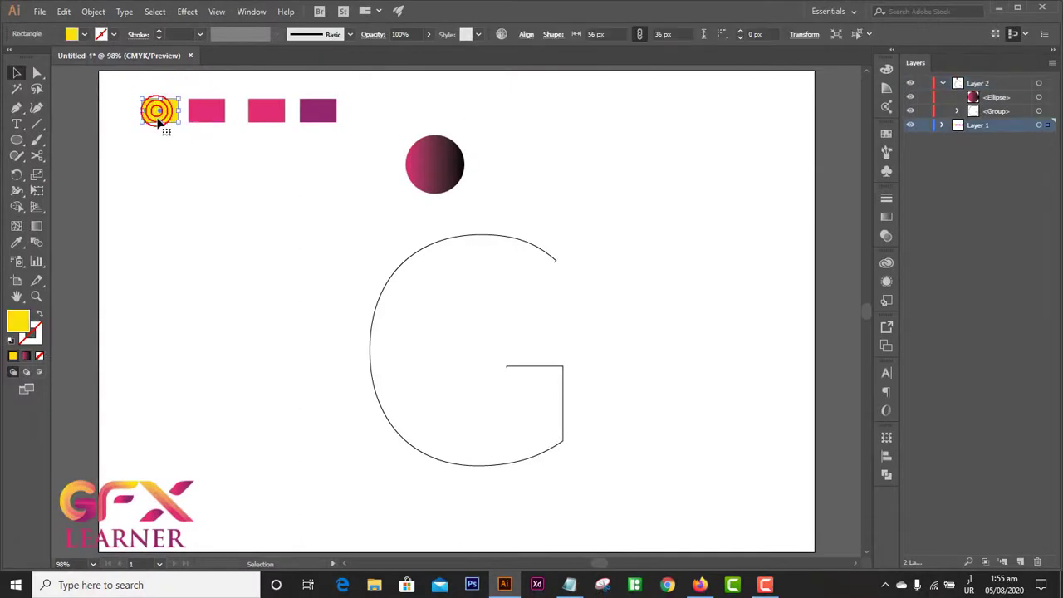
double_click(14, 324)
key(ctrl+c)
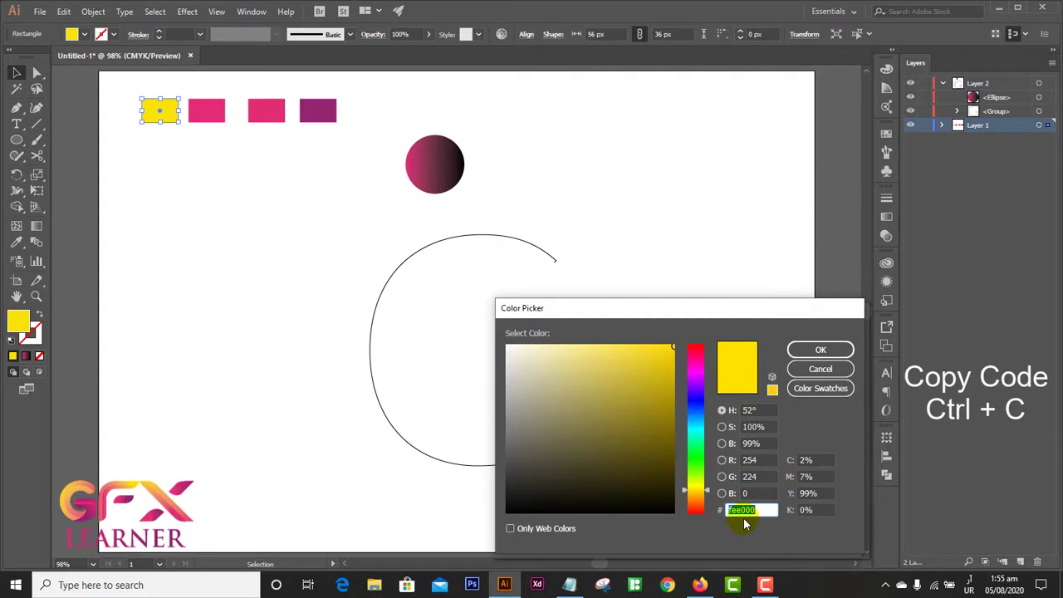
click(821, 349)
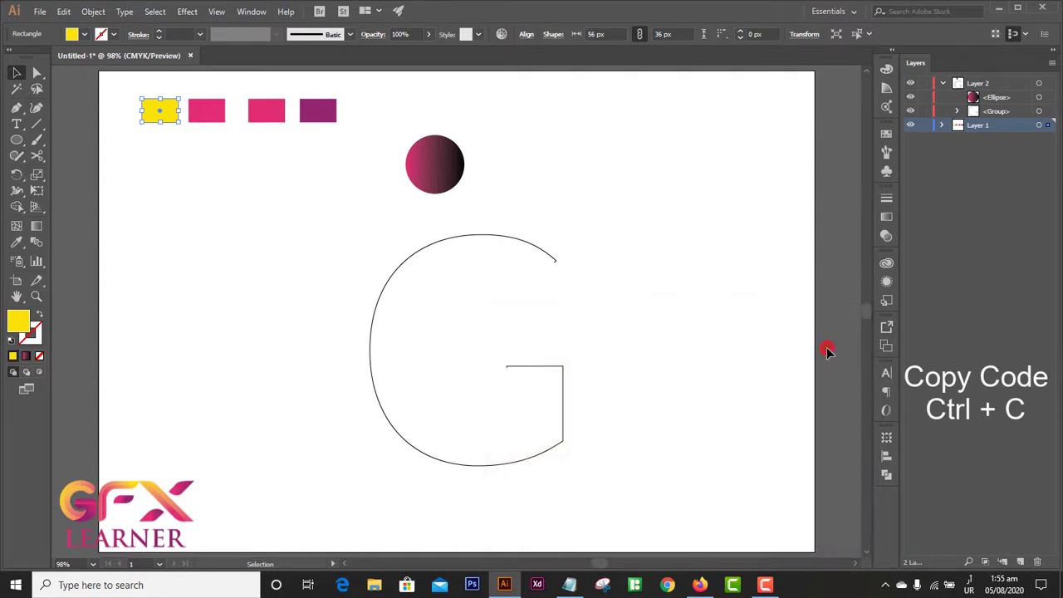
Set the black stop of the circle's gradient to the copied yellow fee000 in RGB mode.
click(421, 158)
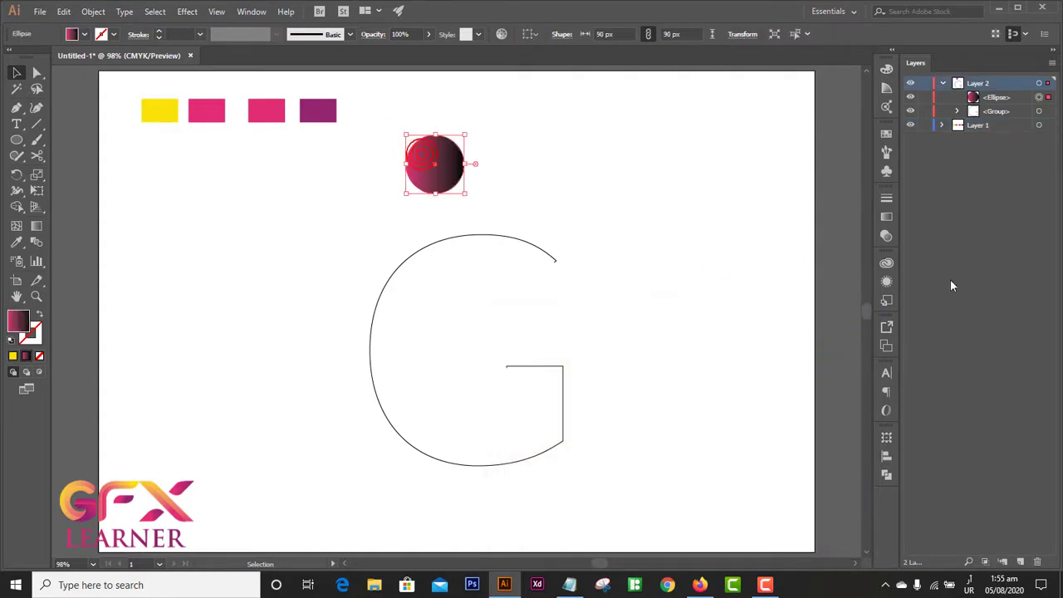
click(885, 217)
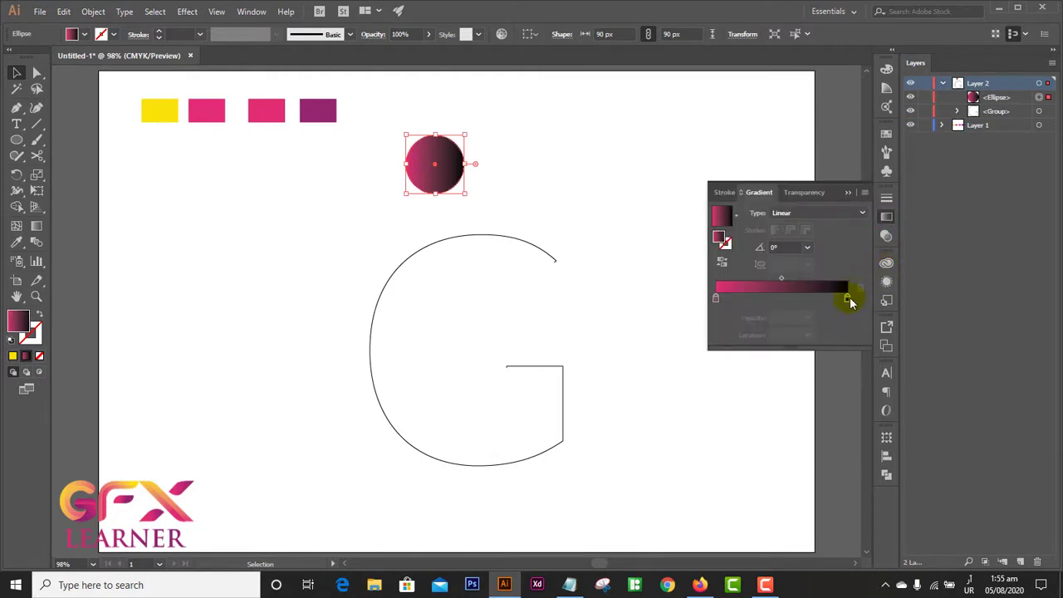
click(847, 299)
double_click(848, 299)
click(844, 312)
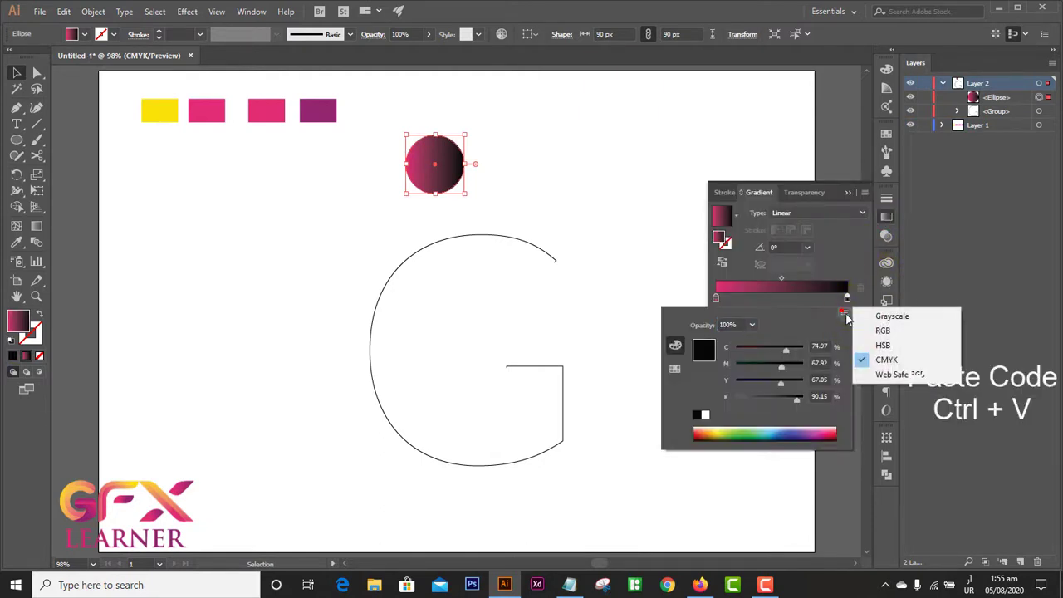
click(878, 330)
click(822, 414)
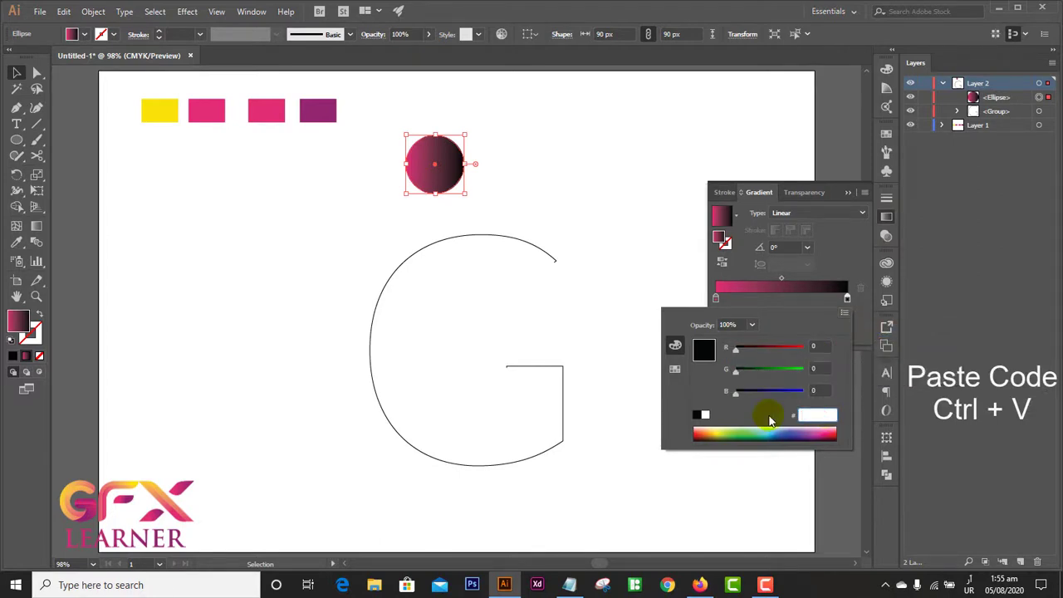
key(ctrl+v)
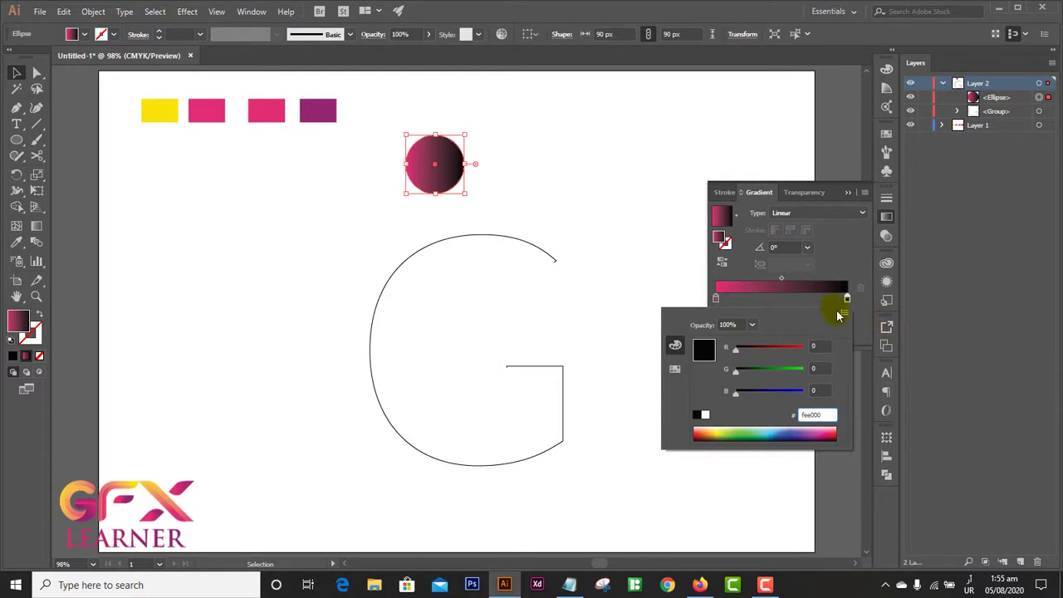
key(Return)
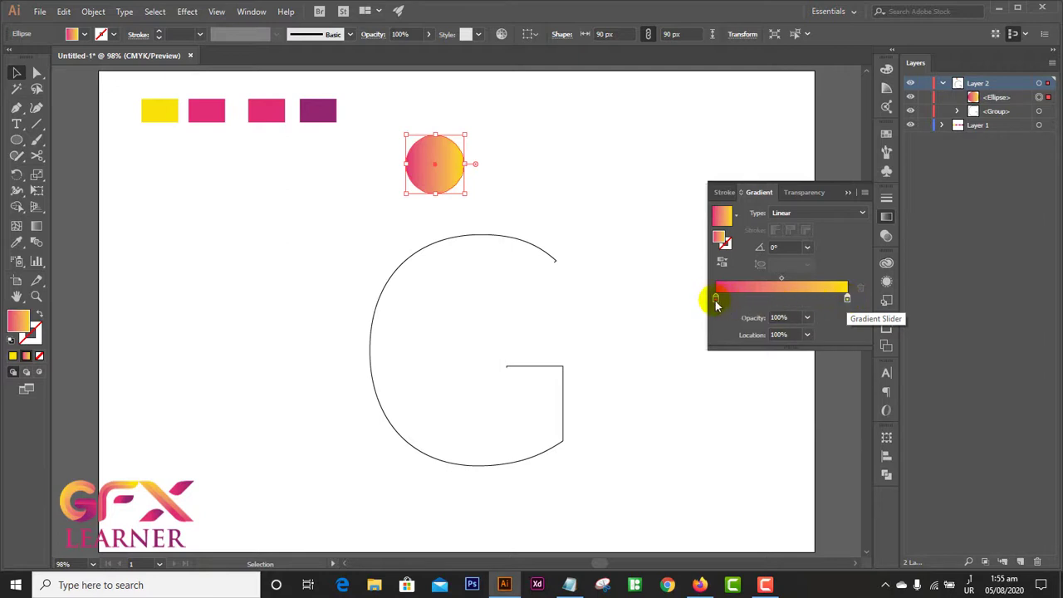
Swap the gradient stops so yellow sits at 0% and pink at 100%, and duplicate the circle to its right at the same height.
drag(715, 299, 804, 299)
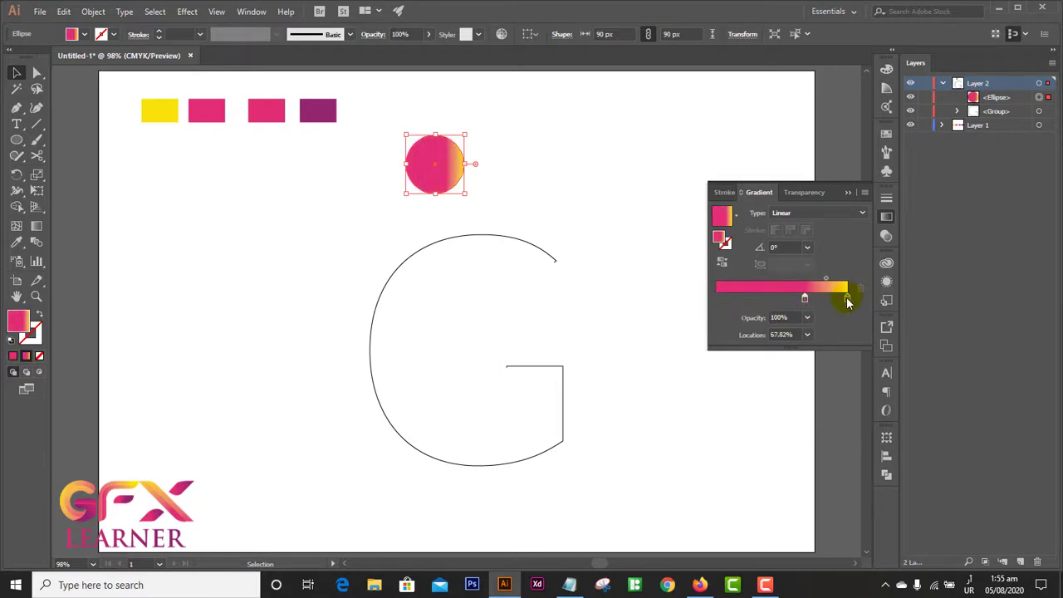
drag(706, 299, 707, 299)
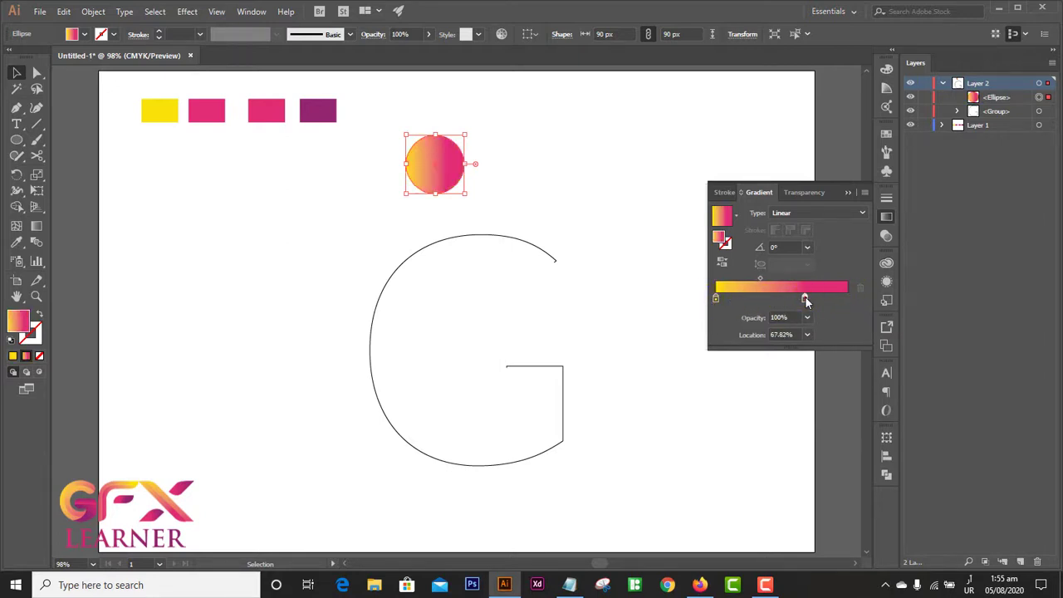
drag(804, 299, 852, 304)
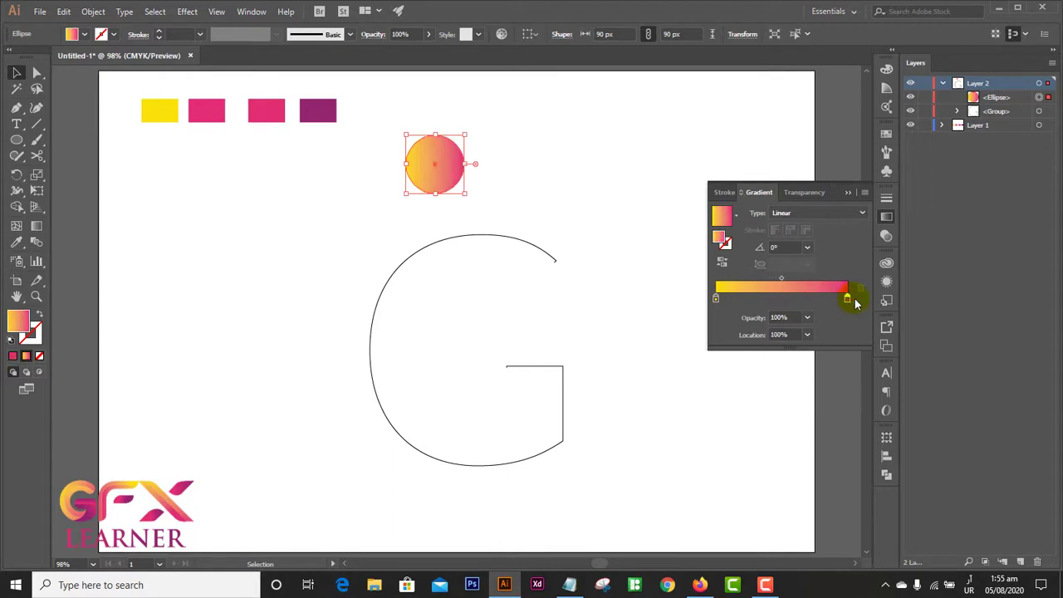
click(848, 192)
click(825, 181)
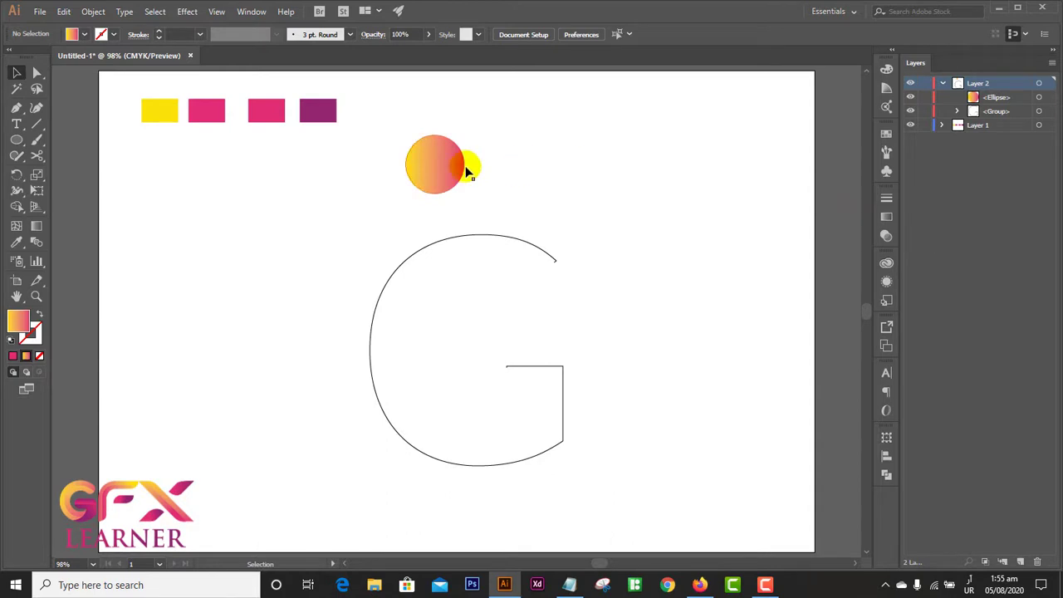
alt+drag(443, 164, 672, 165)
click(740, 176)
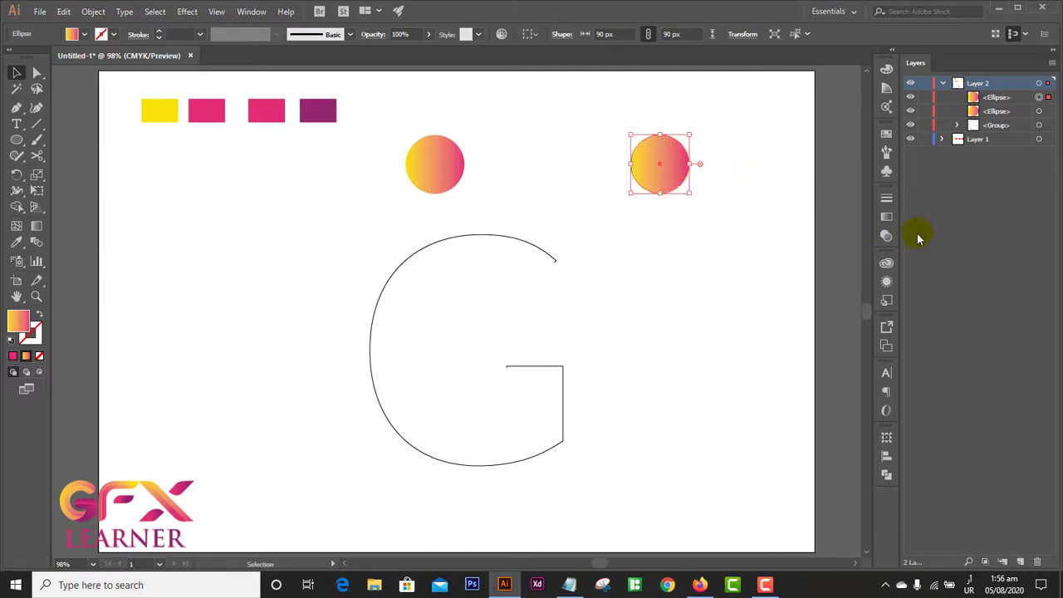
Copy the hex color code e02f72 of the pink swatch beside the purple one from its fill color.
click(271, 114)
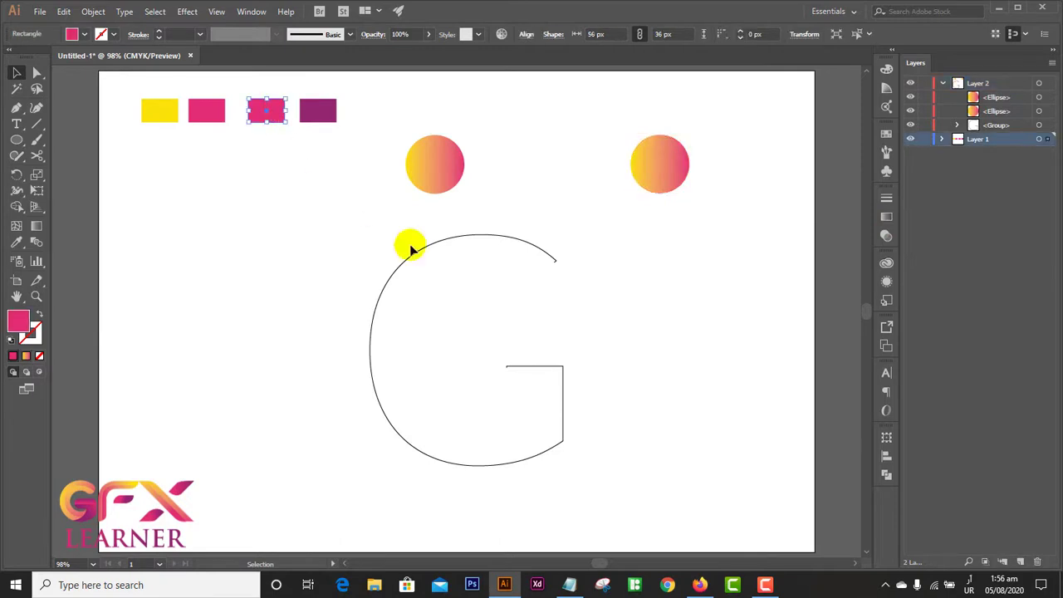
double_click(21, 323)
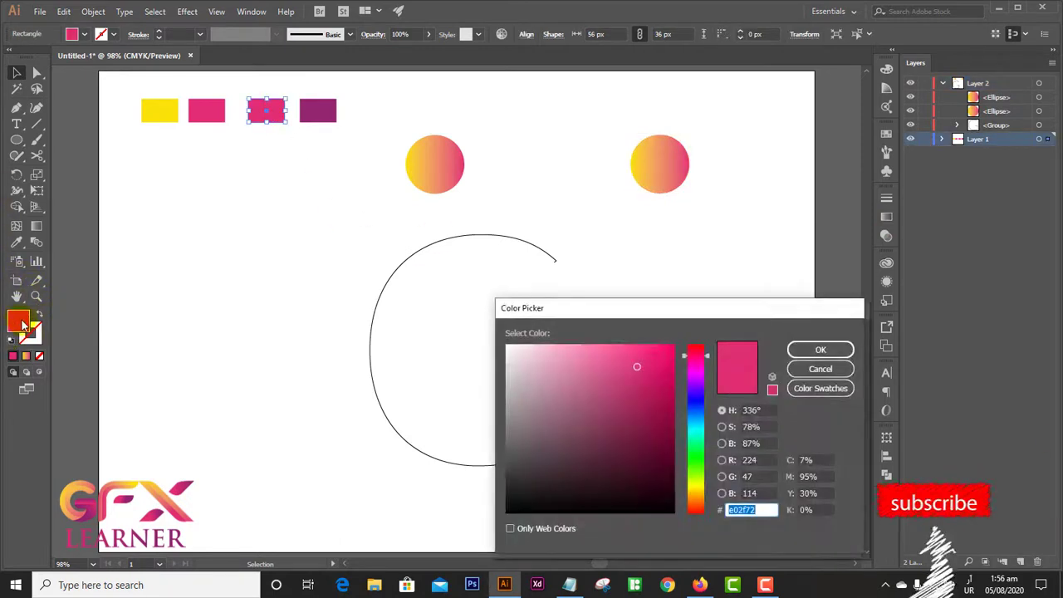
key(ctrl+c)
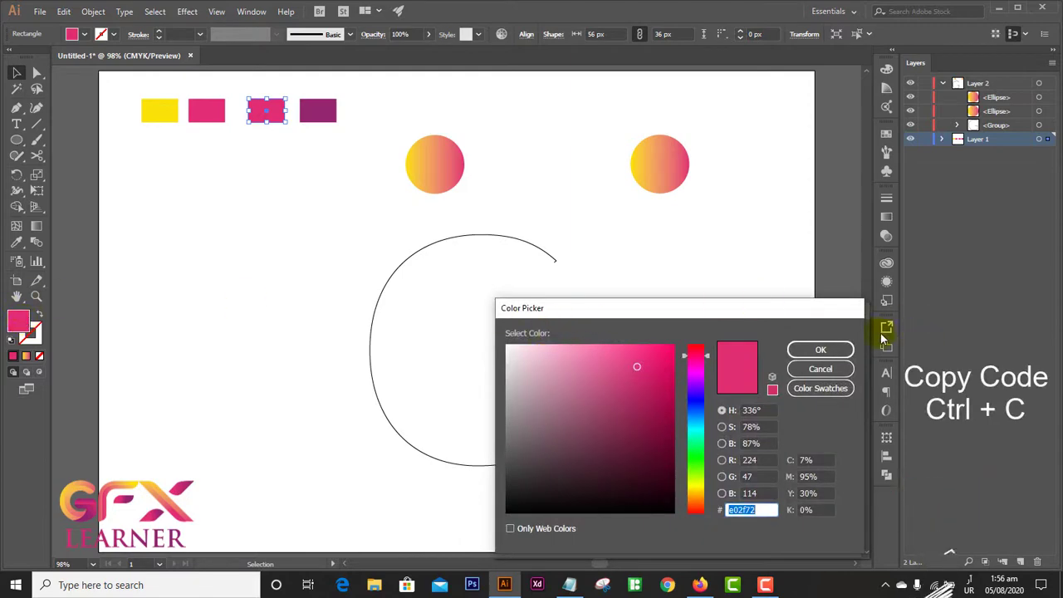
click(829, 349)
Set the yellow gradient stop of the duplicate circle to the copied pink e02f72 in RGB mode and deselect the circle.
click(670, 176)
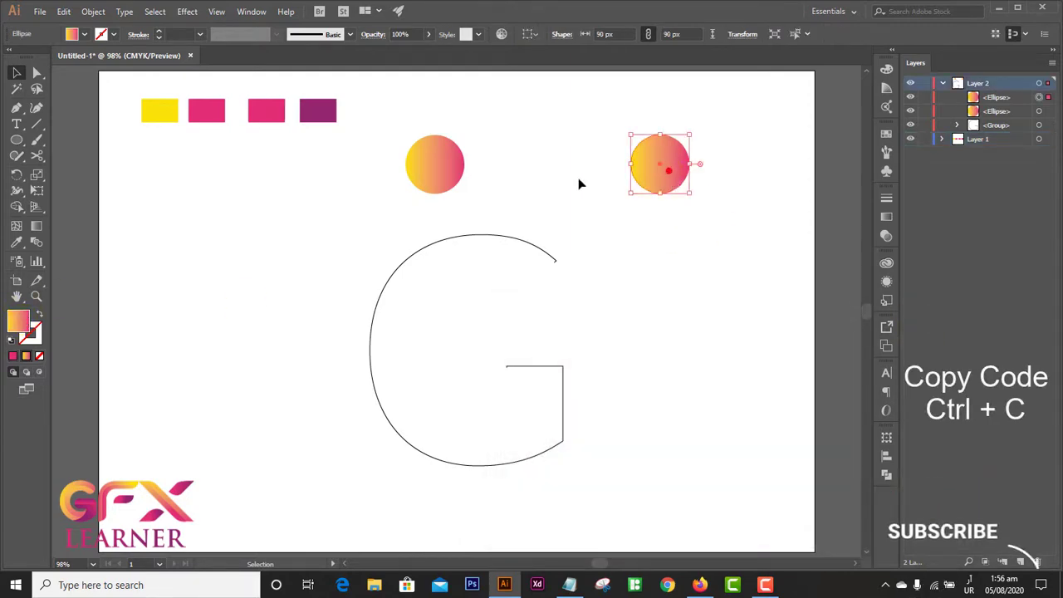
click(885, 217)
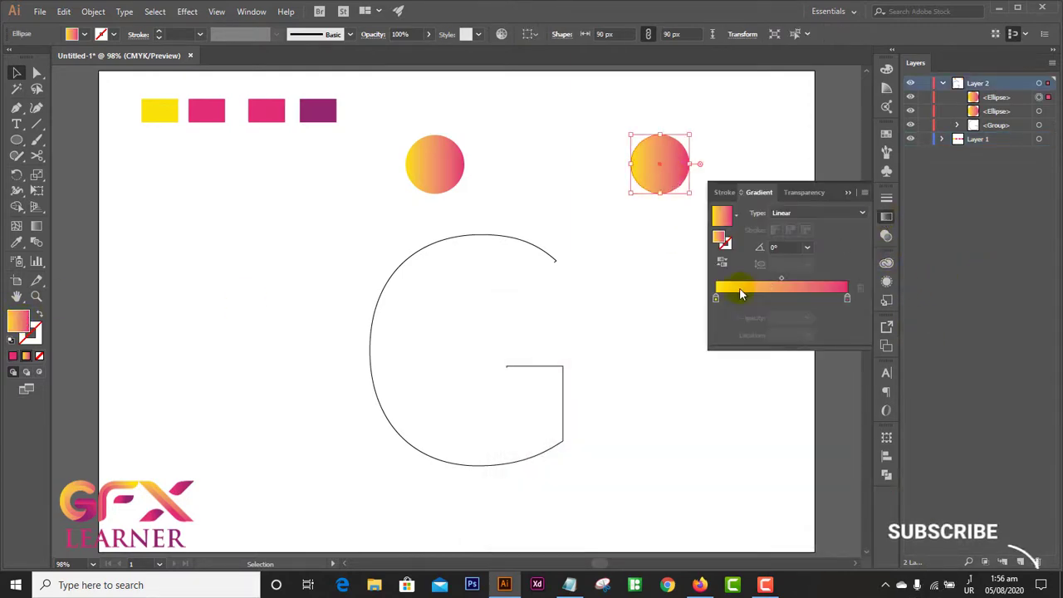
click(716, 297)
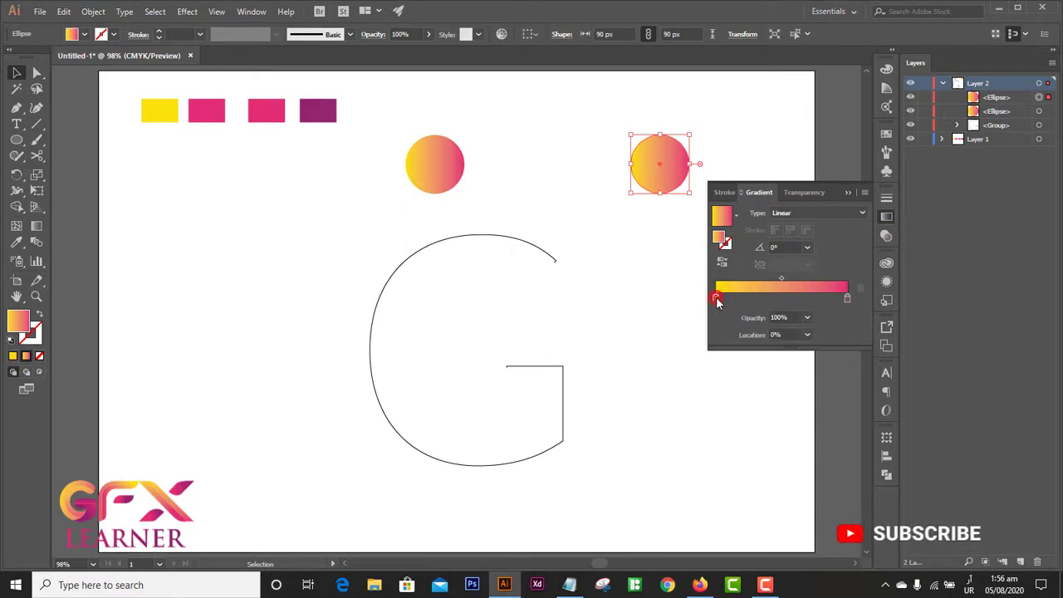
double_click(715, 296)
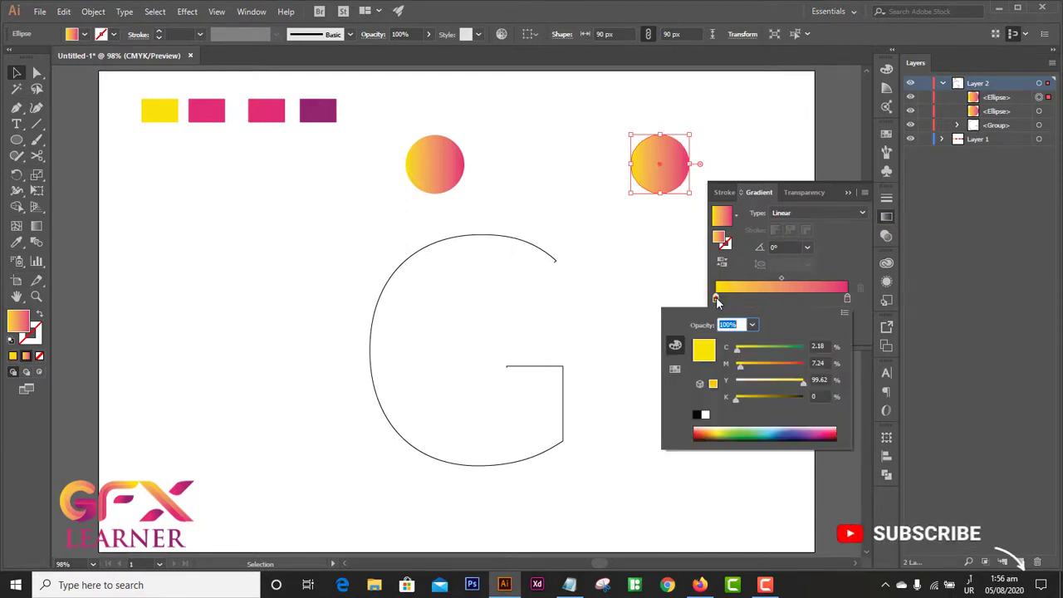
click(843, 312)
click(864, 331)
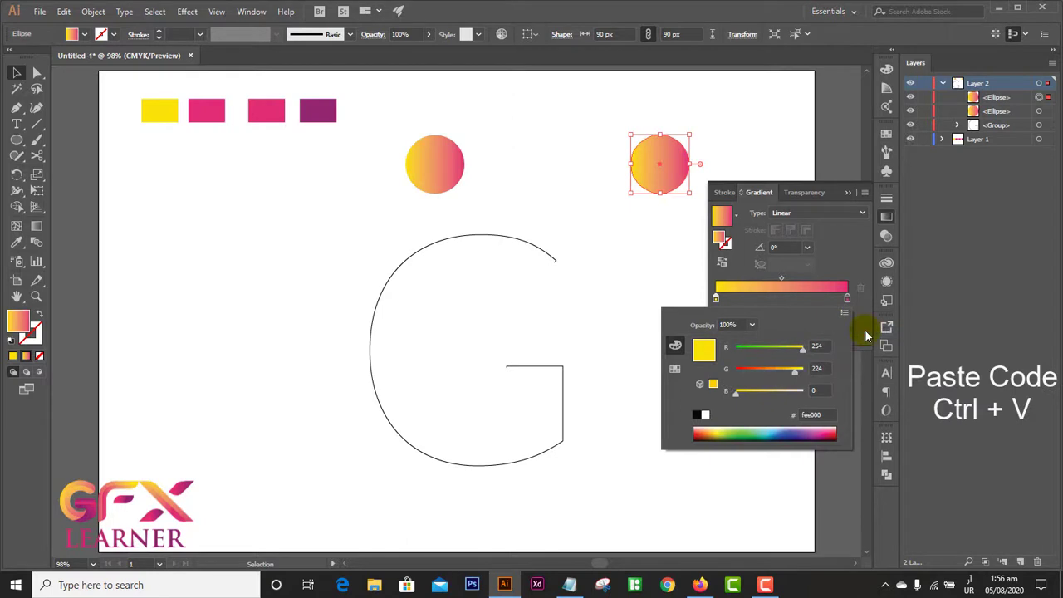
click(817, 415)
double_click(818, 414)
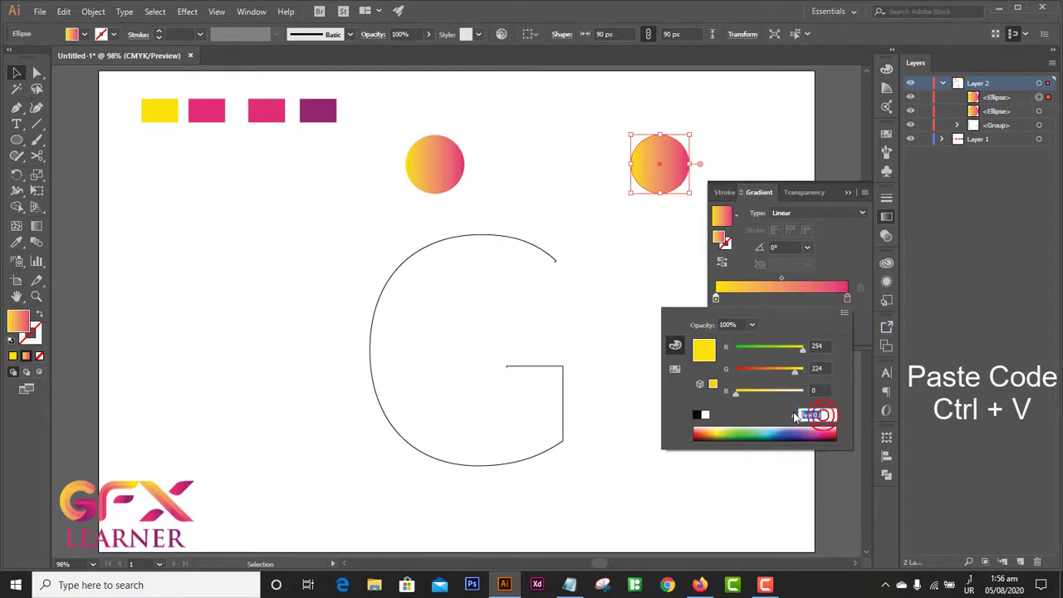
key(ctrl+v)
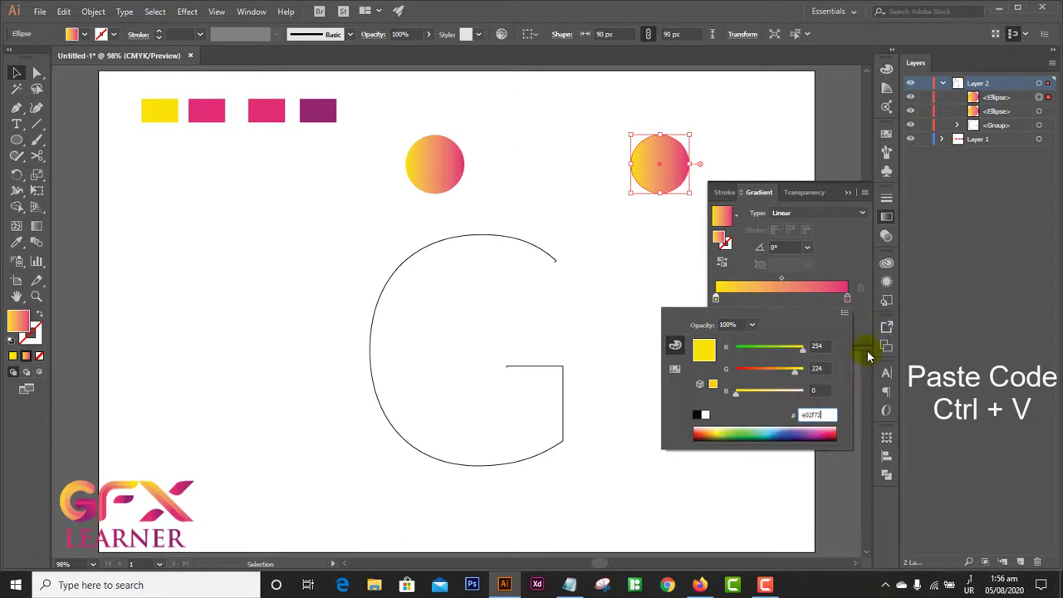
key(Return)
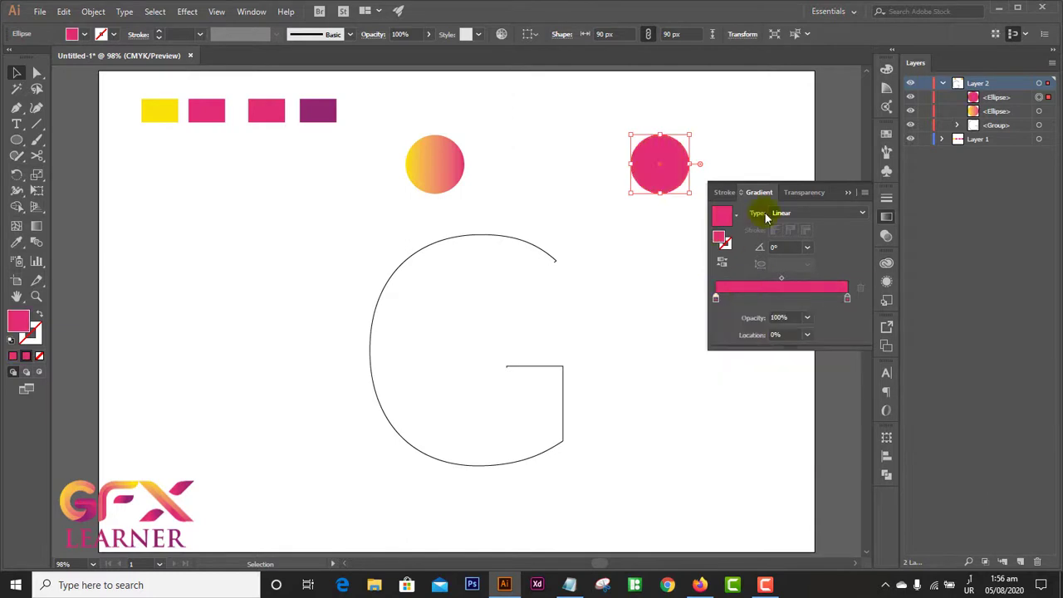
click(845, 156)
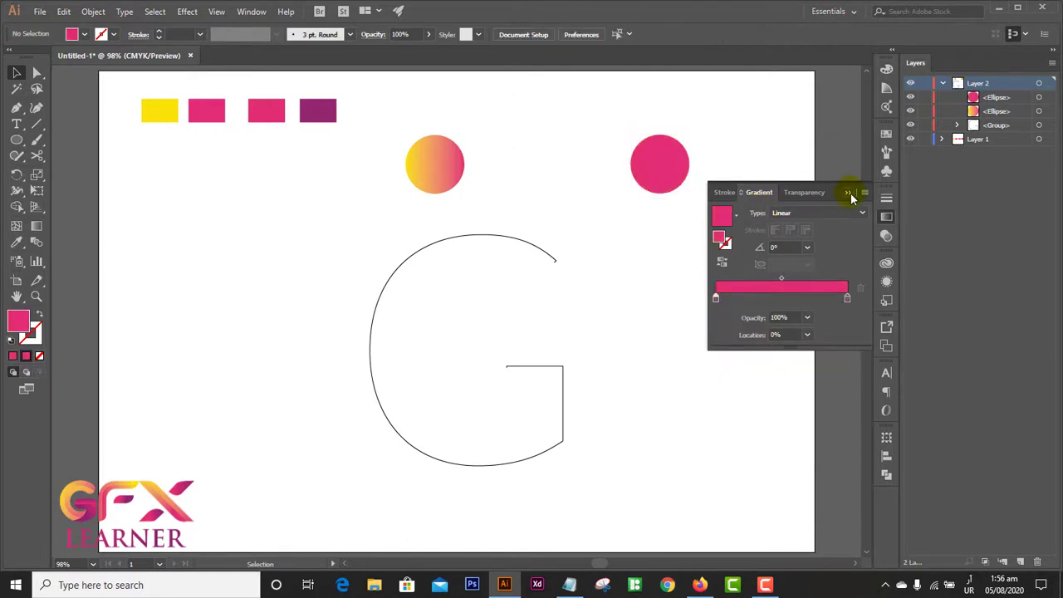
click(847, 192)
Copy the hex color code 92266e of the purple swatch from its fill color.
click(318, 110)
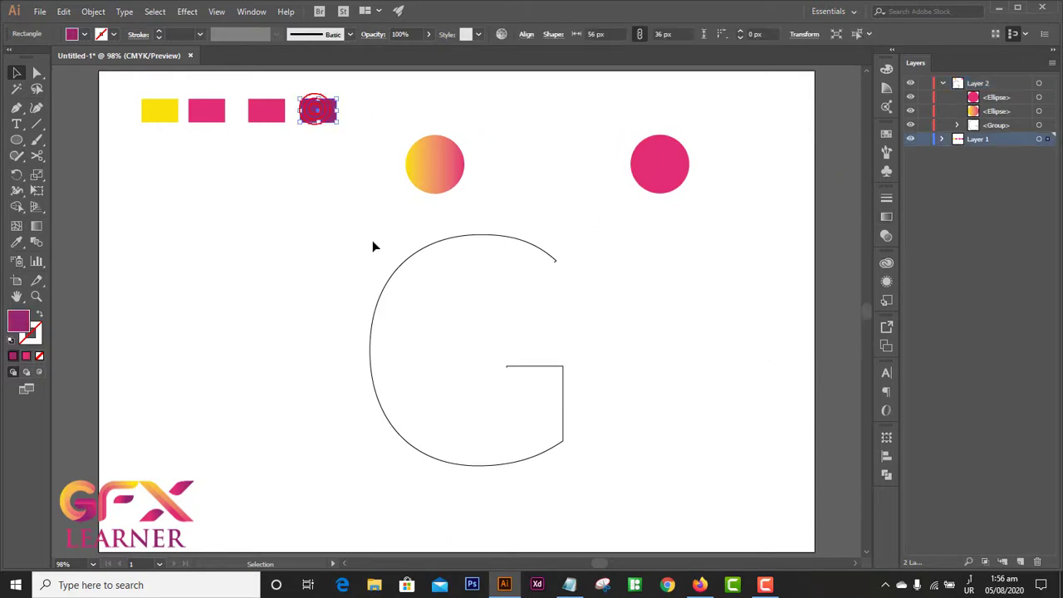
double_click(18, 327)
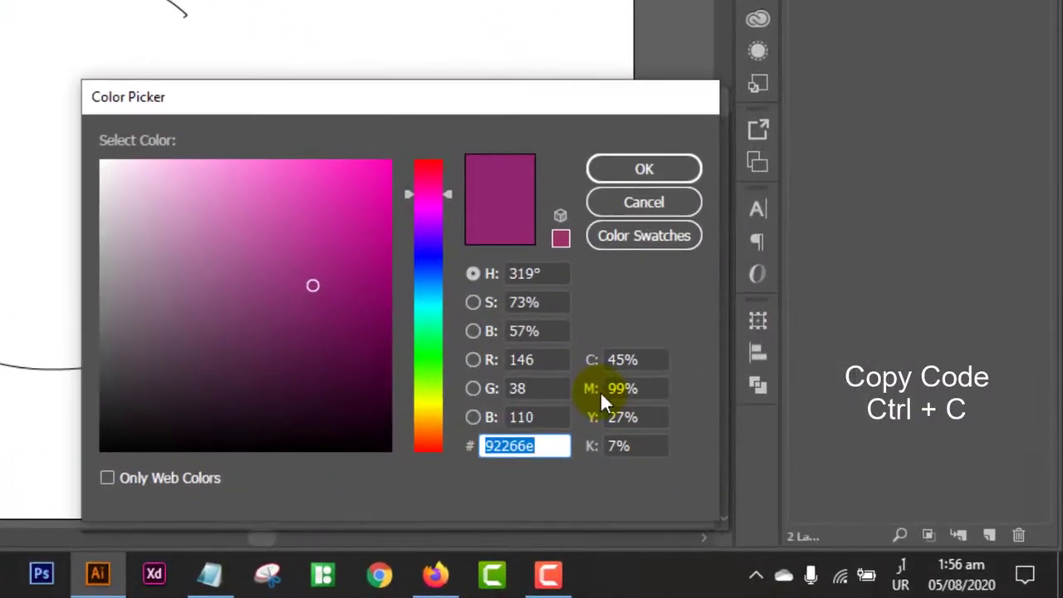
right_click(531, 445)
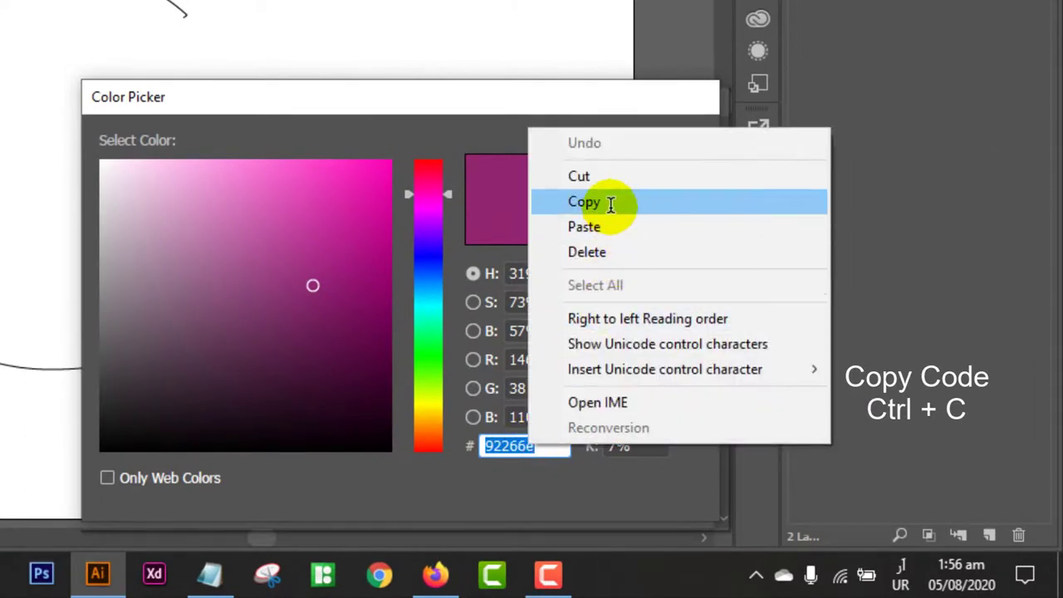
click(610, 204)
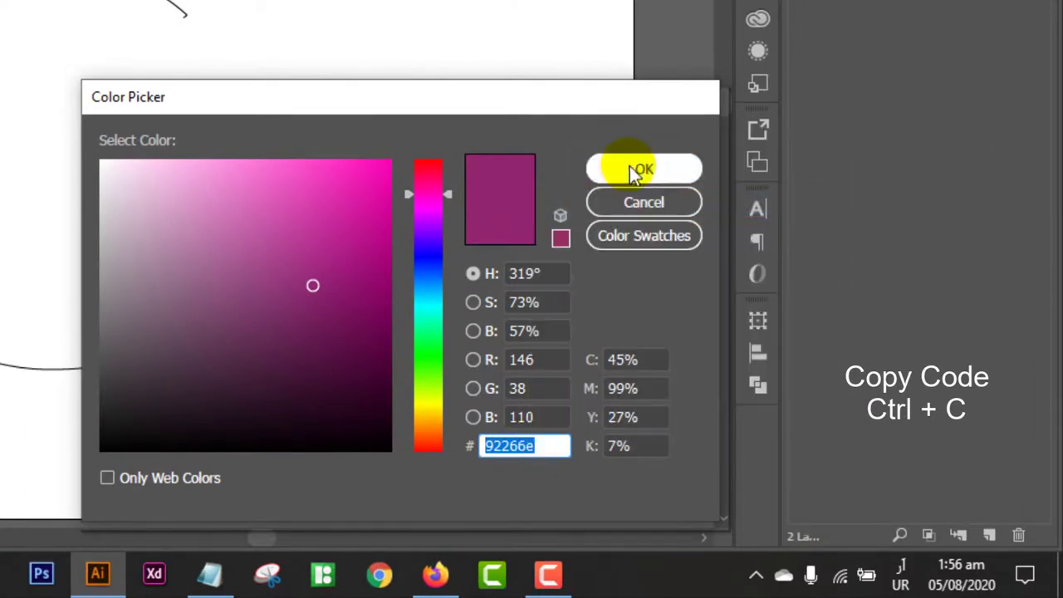
click(674, 167)
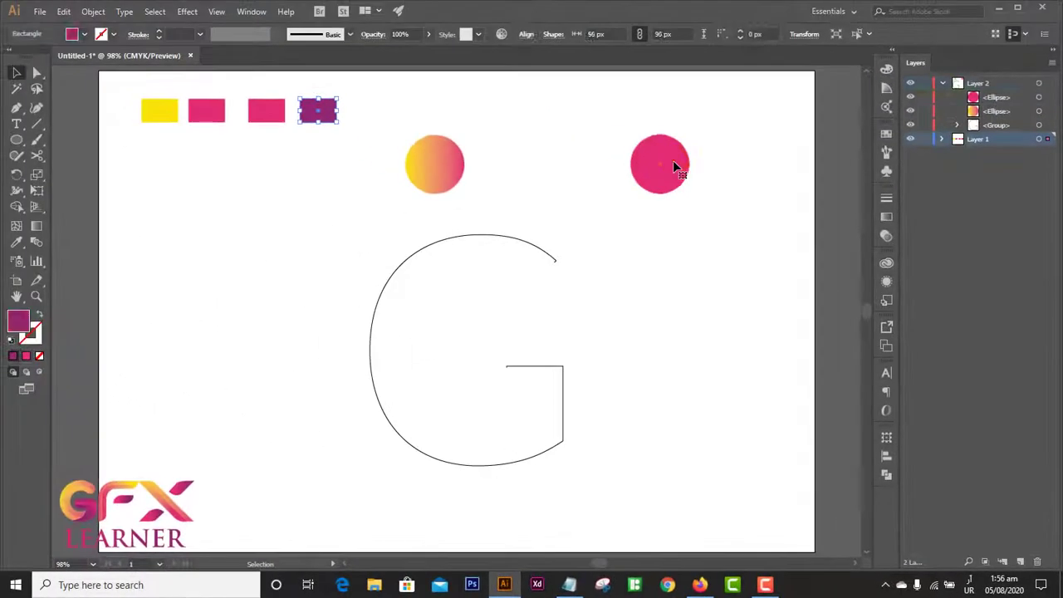
Set the 100% gradient stop of the solid pink circle to the copied purple 92266e in RGB mode and deselect the circle.
click(674, 167)
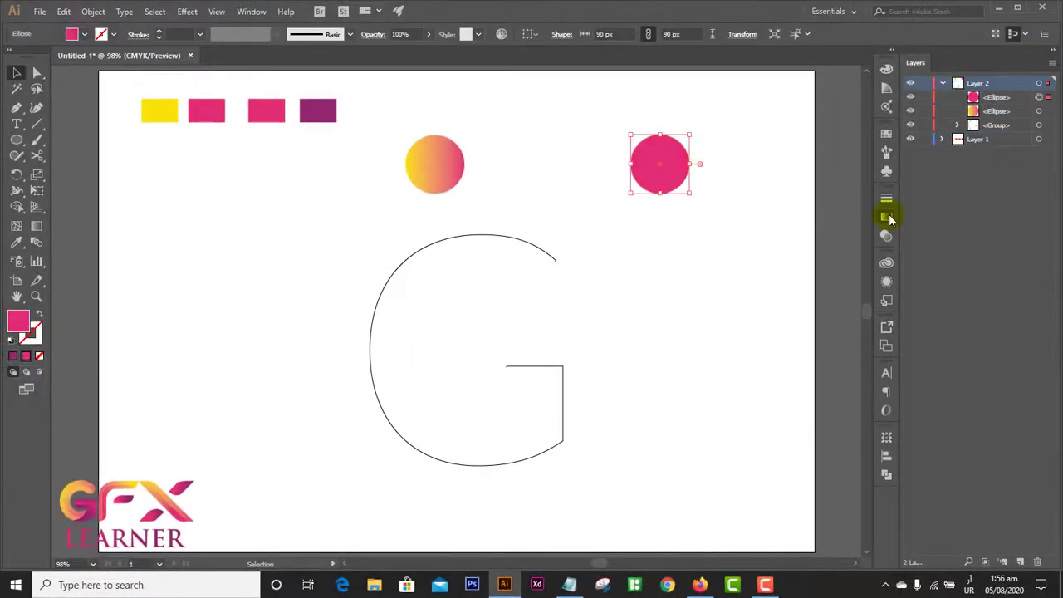
click(886, 217)
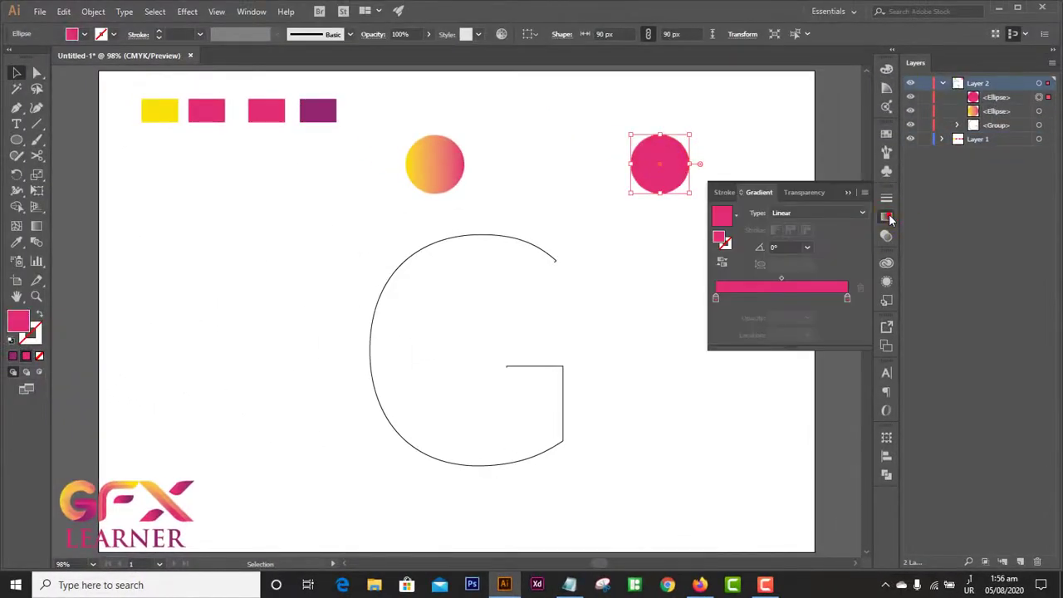
double_click(847, 301)
click(842, 312)
click(883, 329)
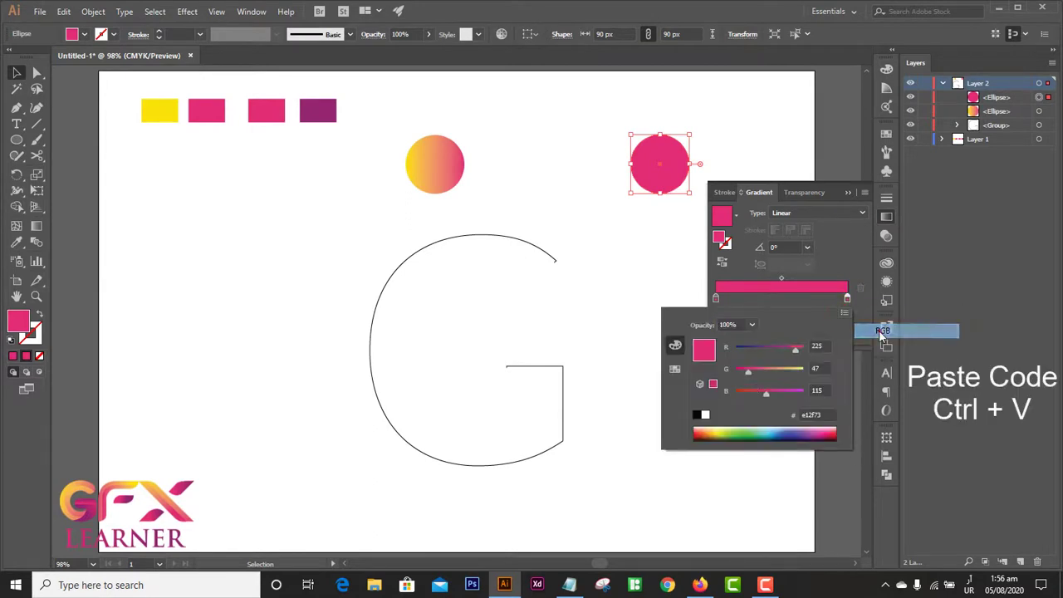
click(813, 415)
click(822, 414)
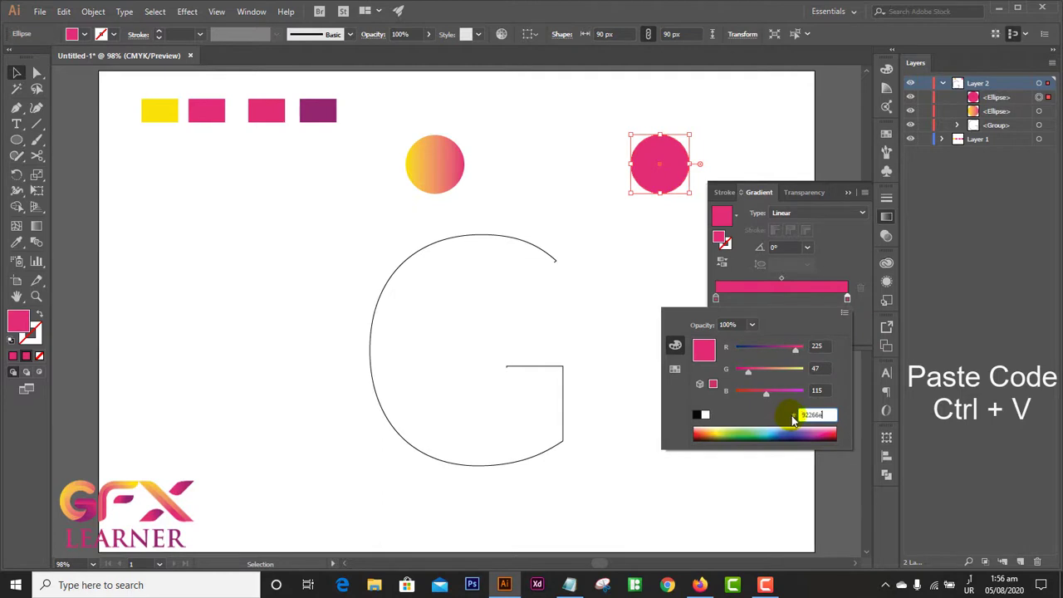
key(Return)
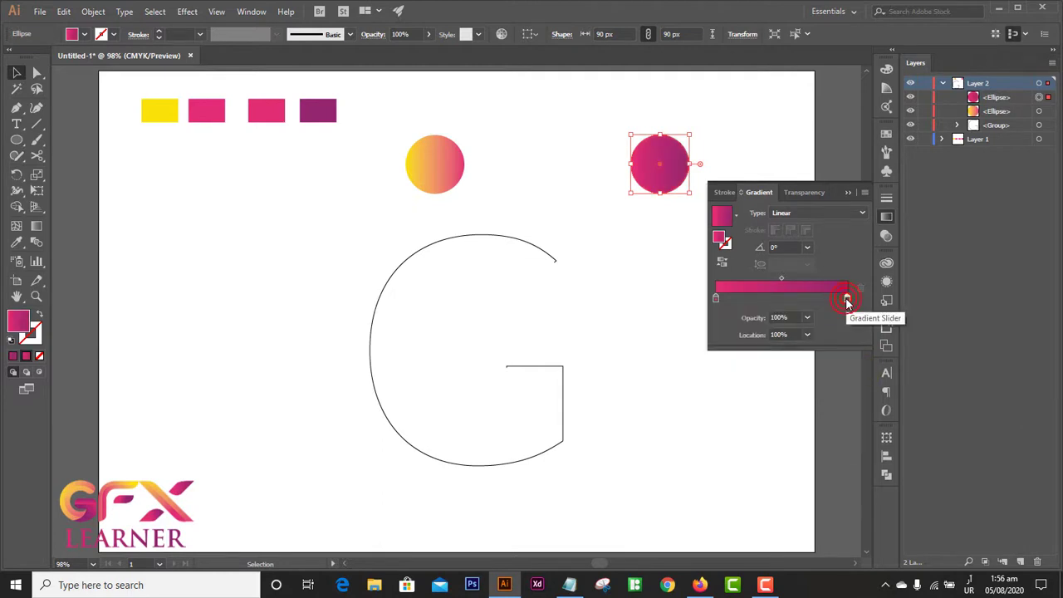
click(845, 181)
click(844, 183)
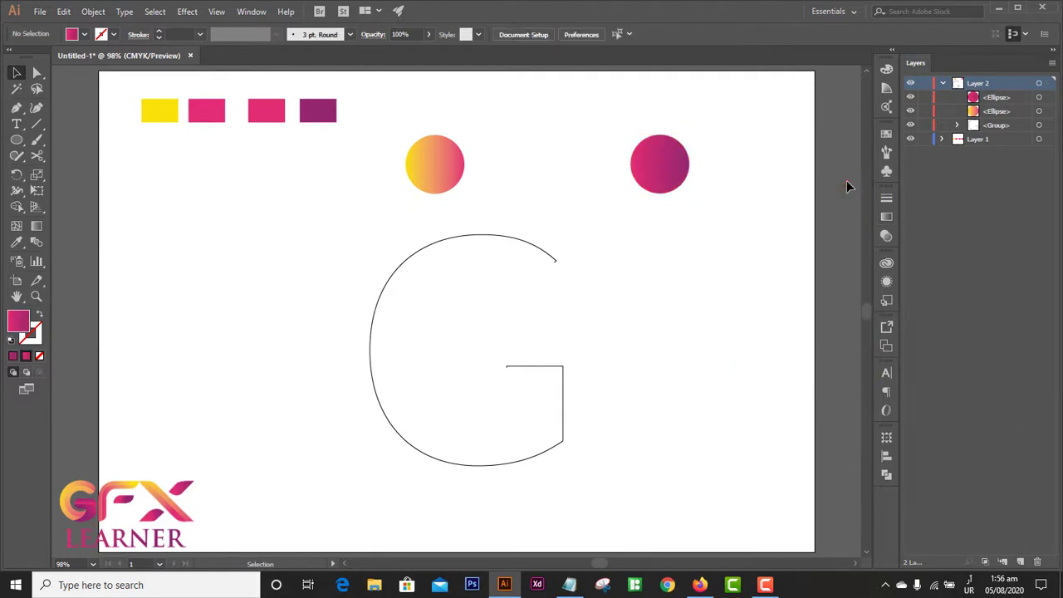
Make a blend between the yellow-pink circle and the pink-purple circle.
click(442, 168)
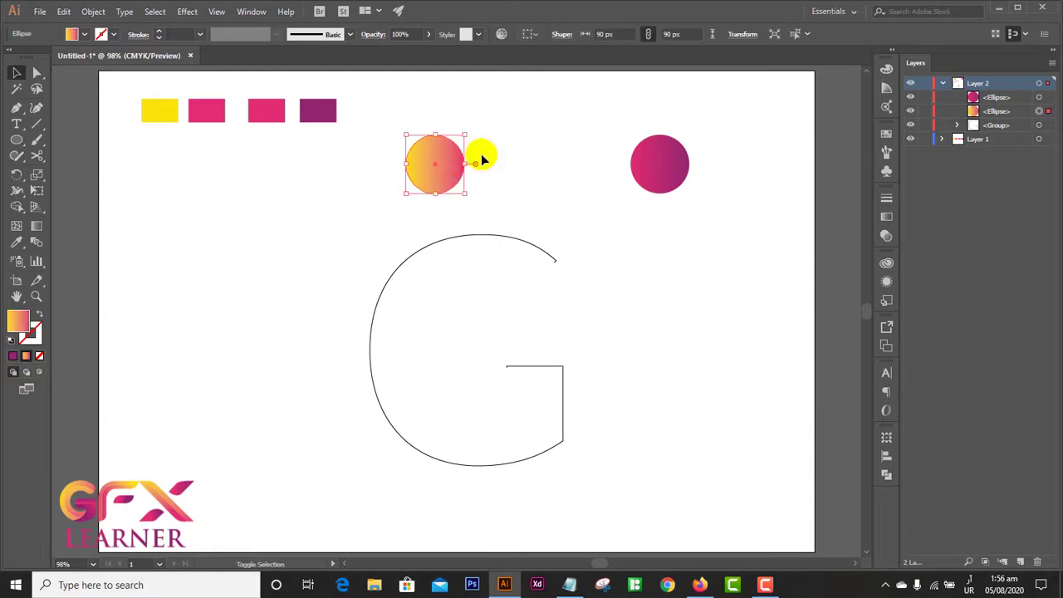
shift+click(672, 166)
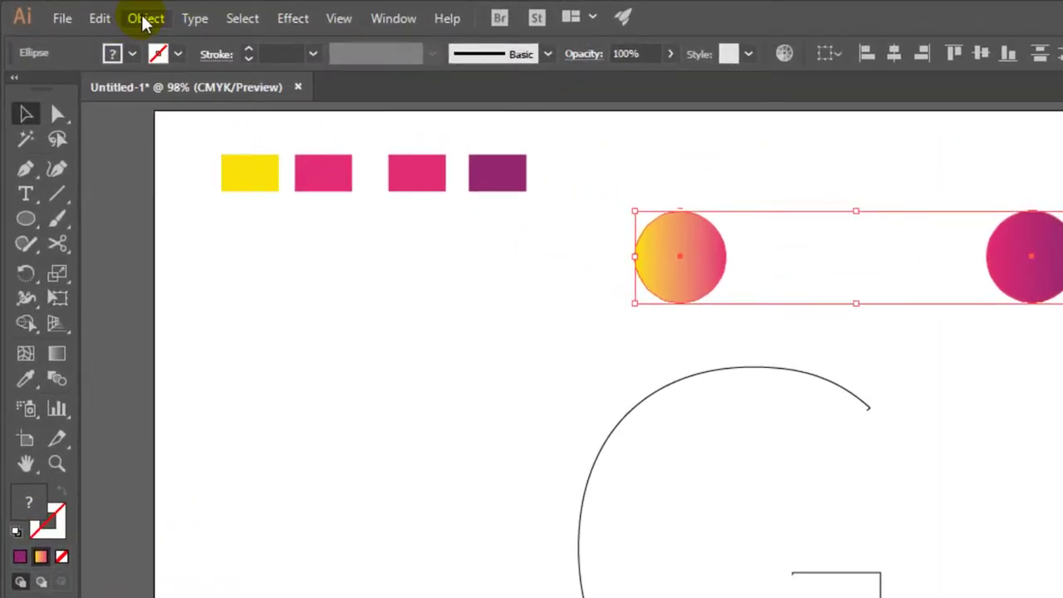
click(145, 20)
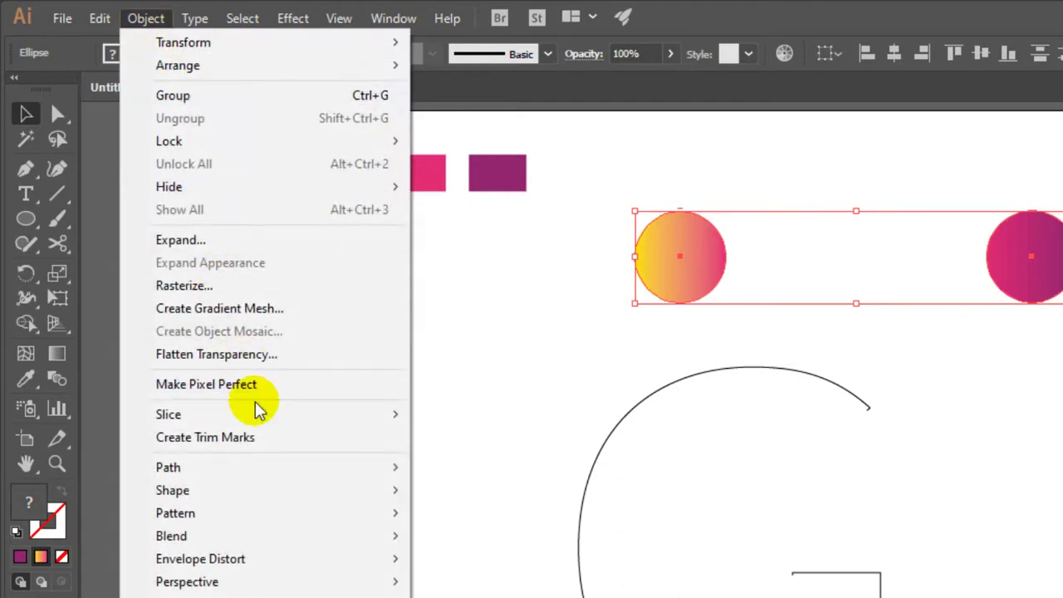
mouse_move(261, 537)
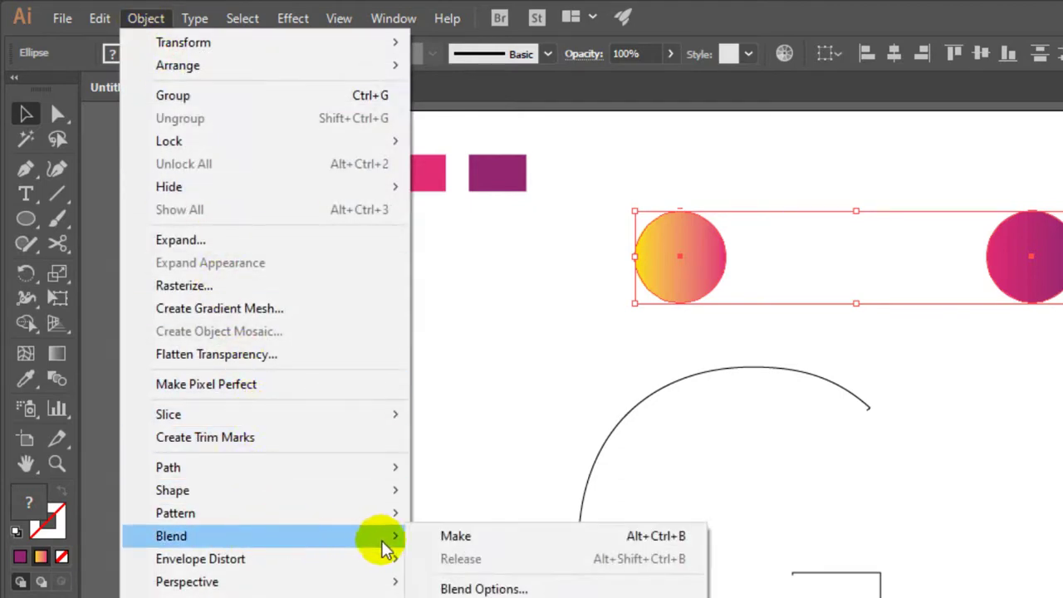
click(453, 538)
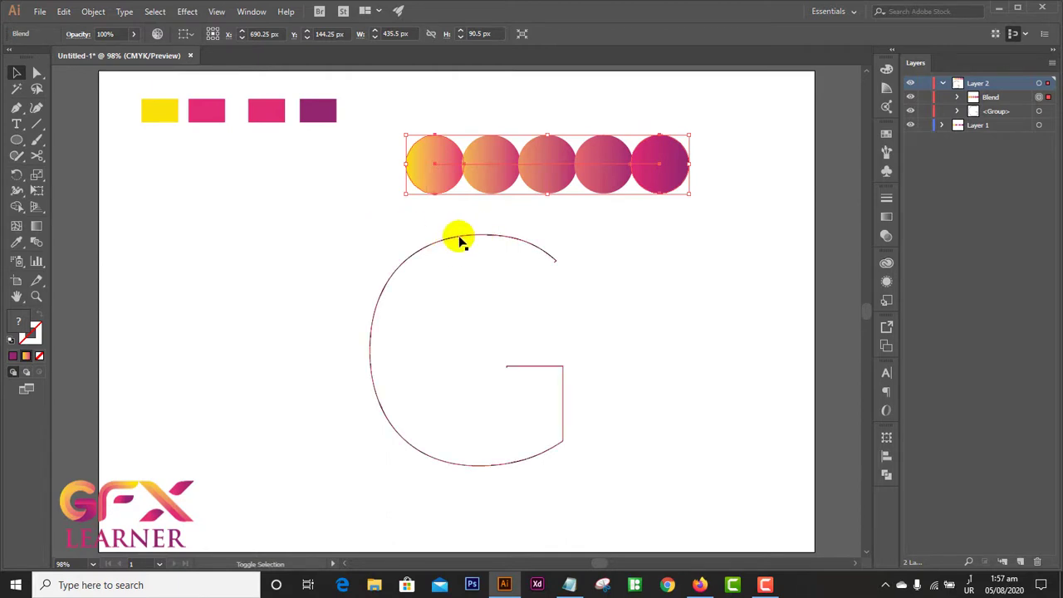
Add the G path to the selection and set the blend spacing to a Specified Distance of 5 px with Preview on.
shift+click(462, 241)
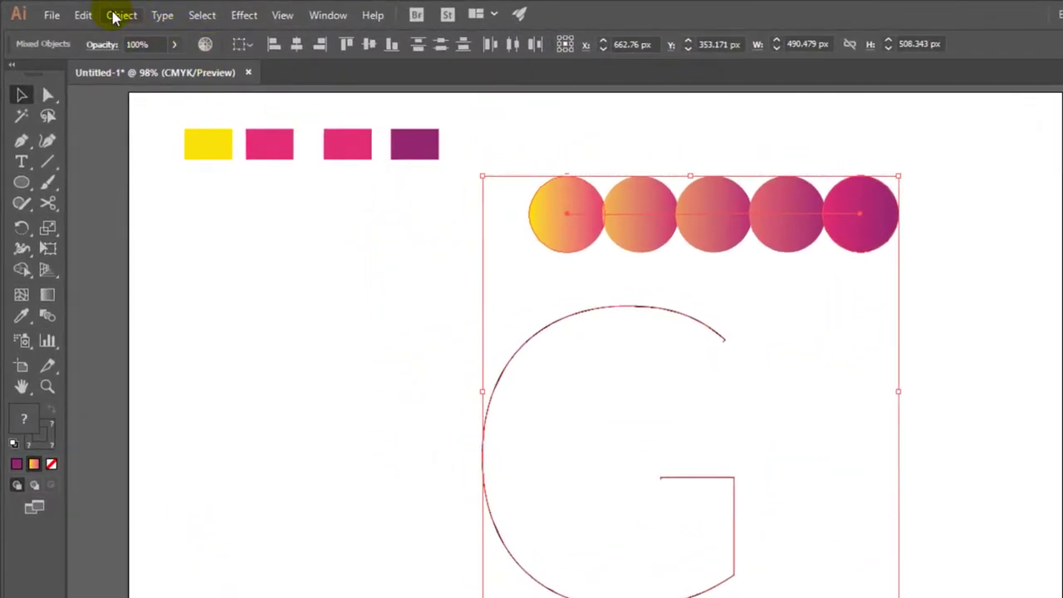
click(116, 17)
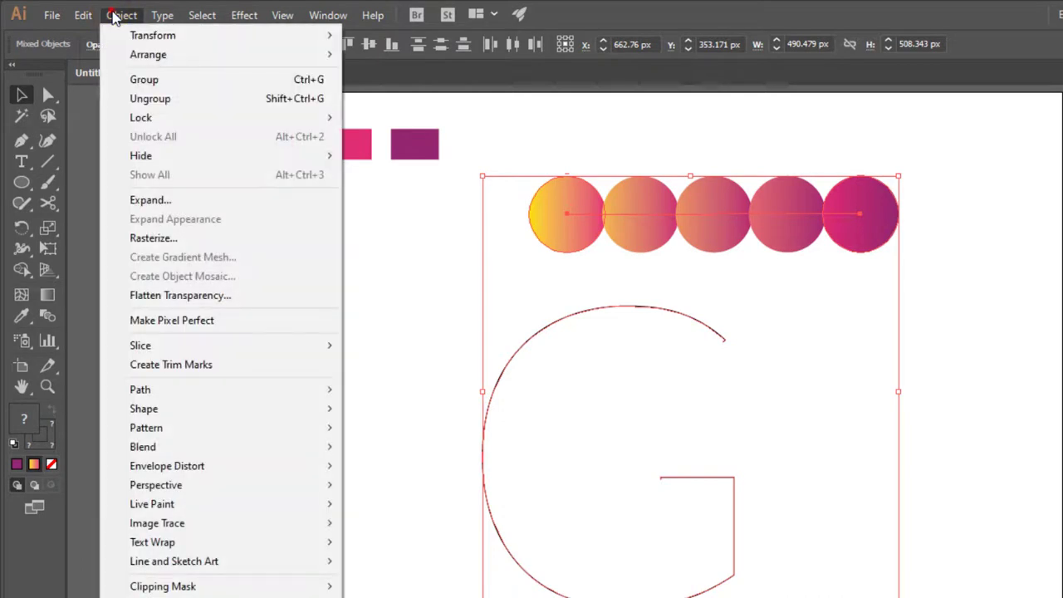
mouse_move(287, 450)
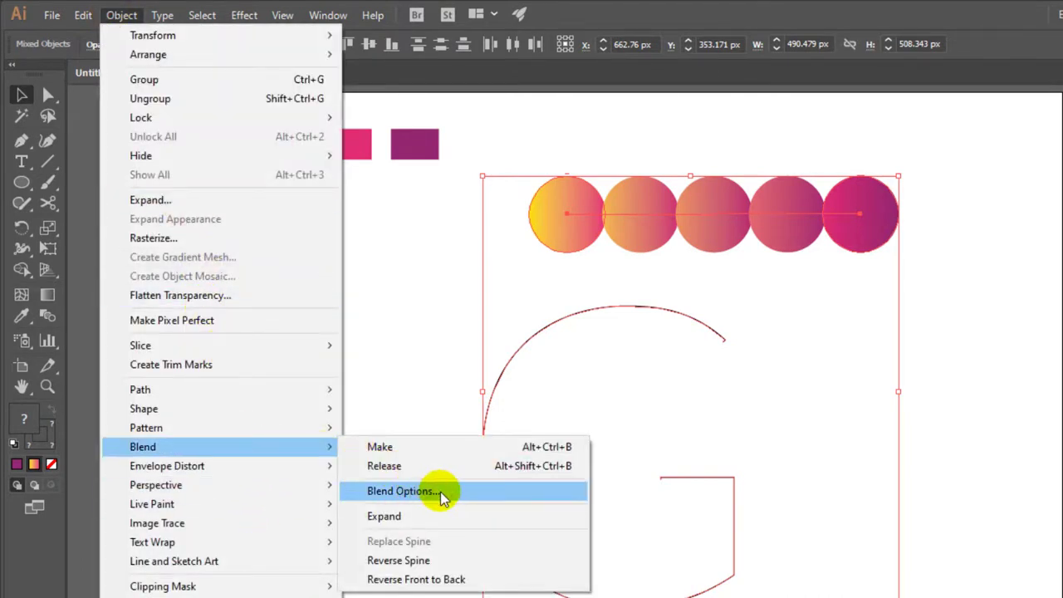
click(484, 495)
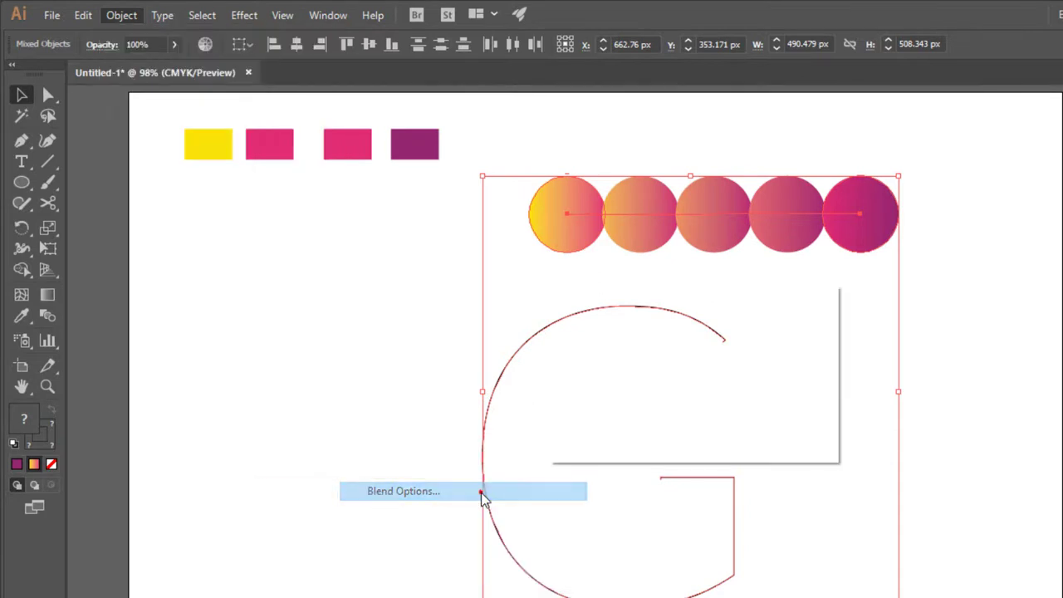
click(579, 420)
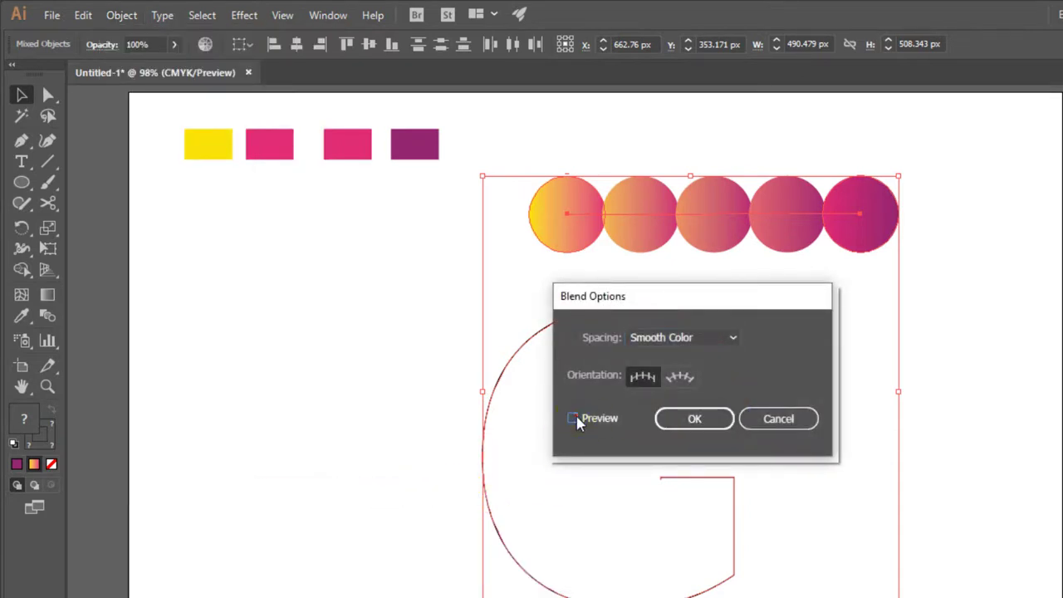
drag(764, 301, 370, 238)
click(339, 276)
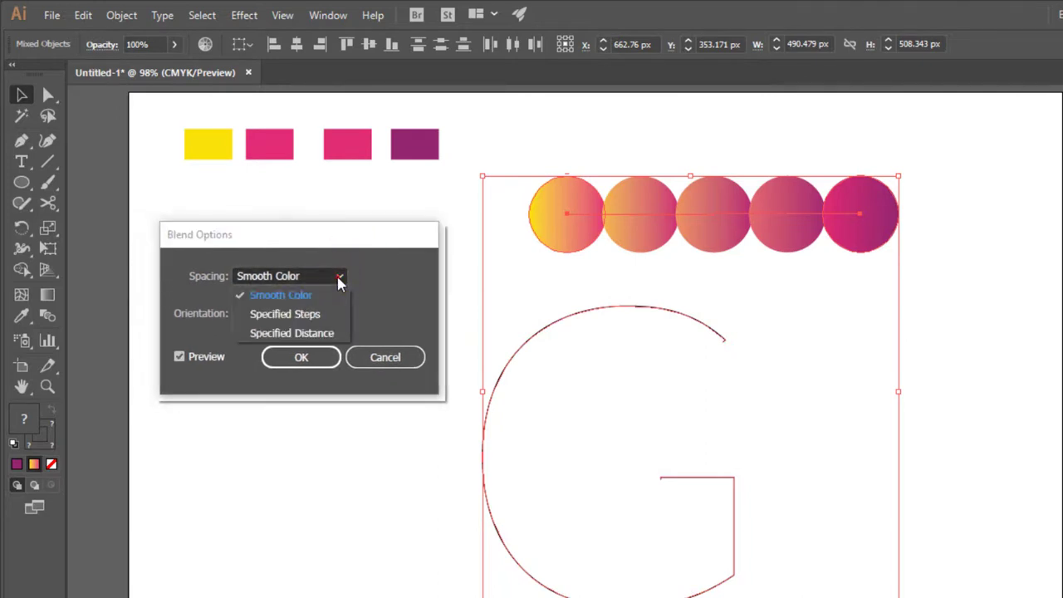
click(330, 333)
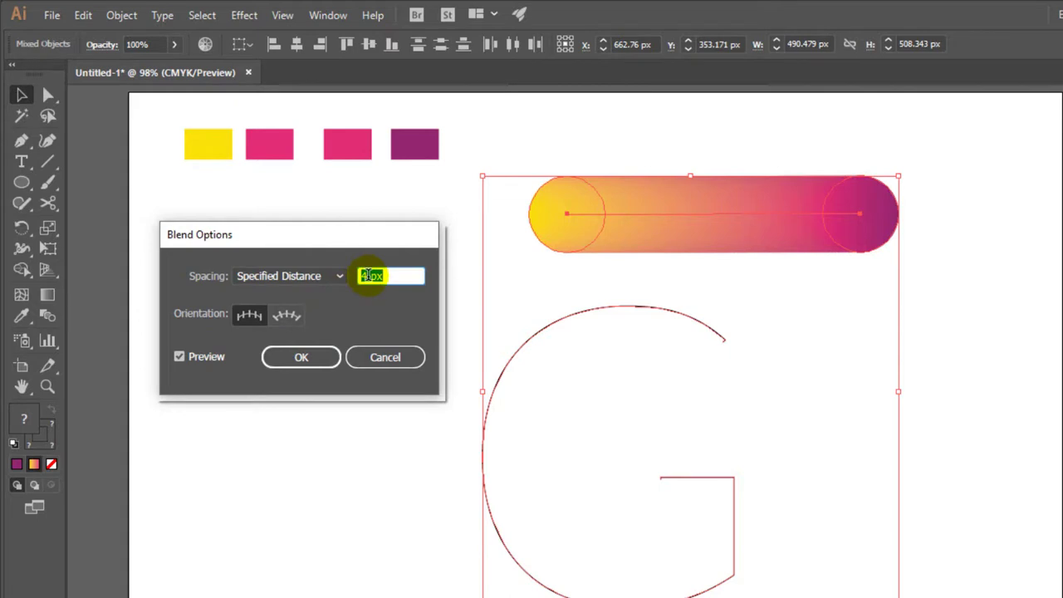
click(368, 275)
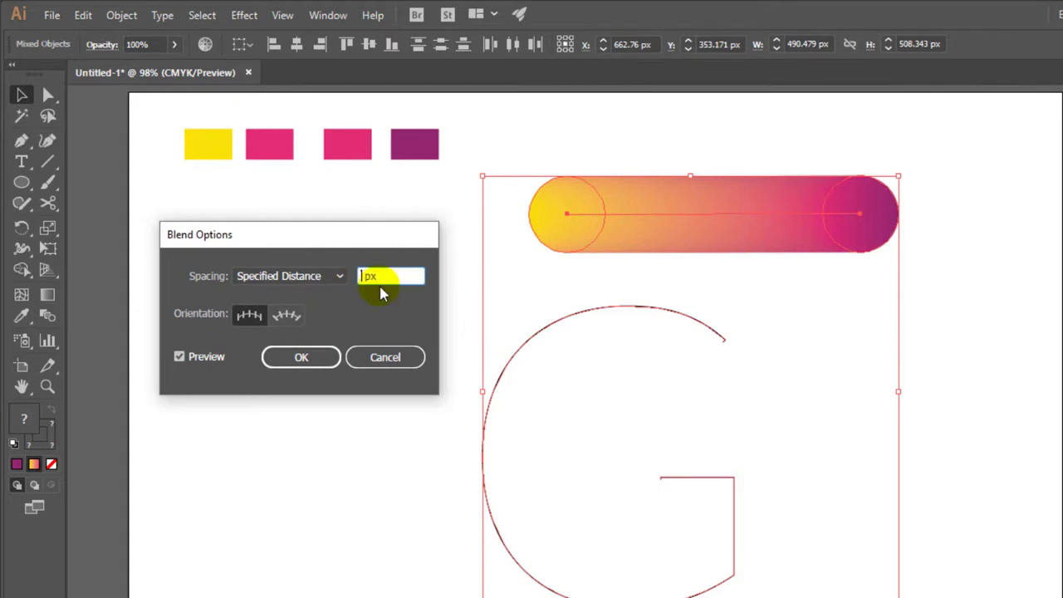
text(5)
click(327, 363)
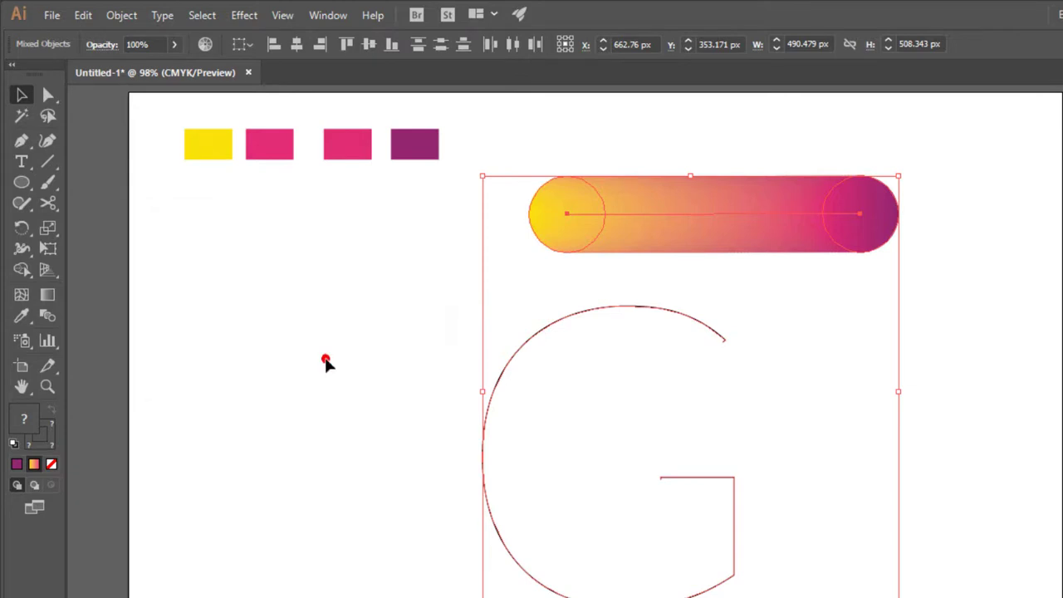
click(130, 15)
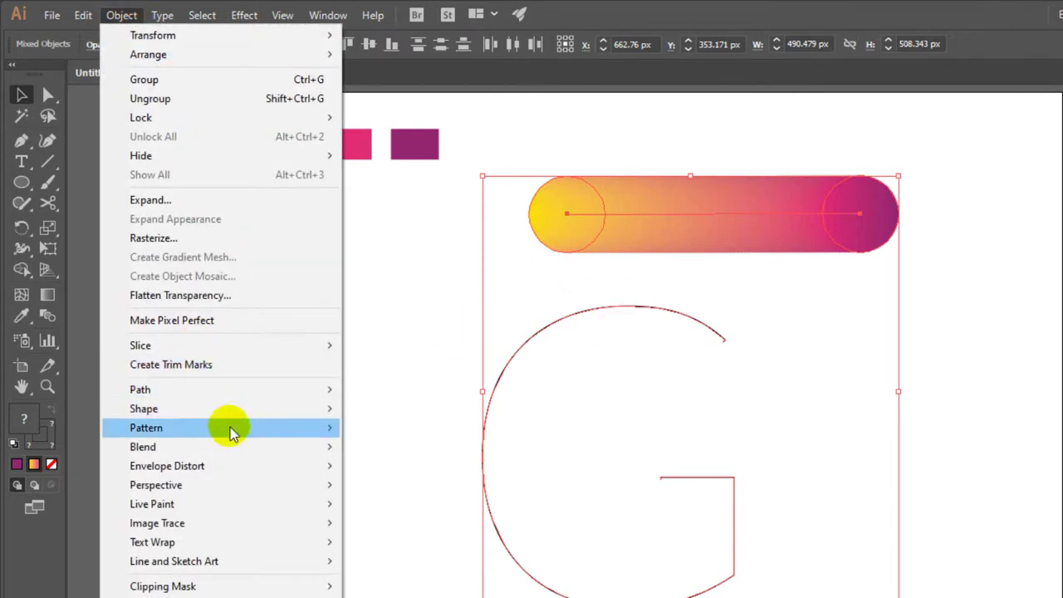
mouse_move(249, 450)
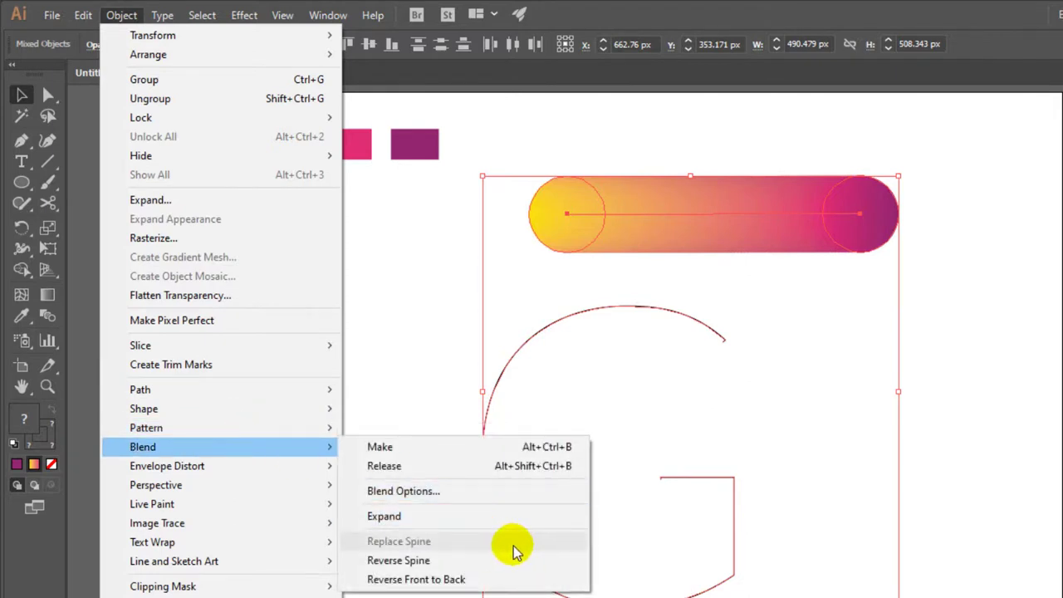
click(415, 356)
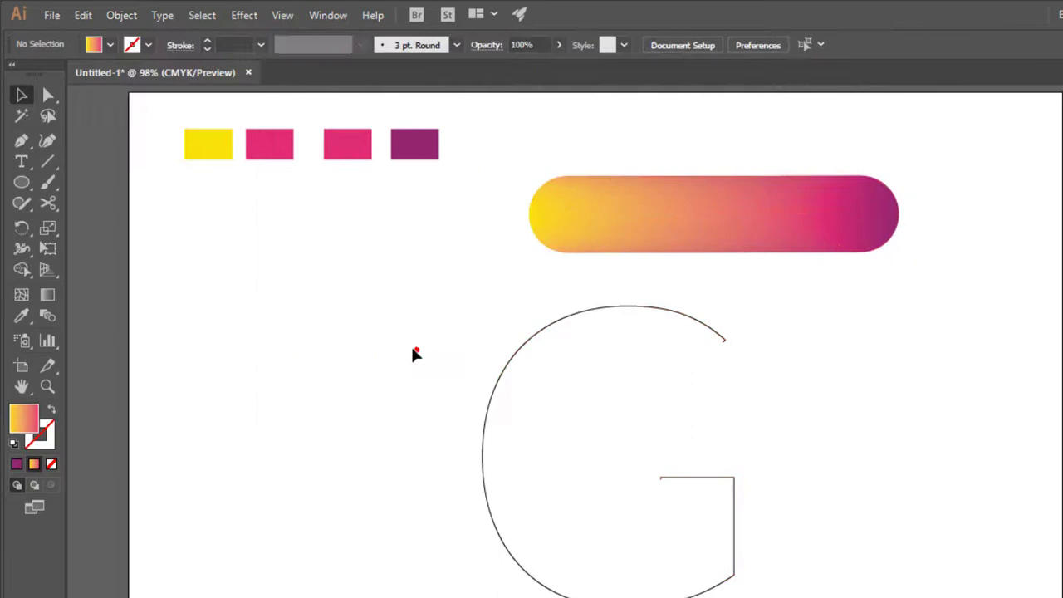
Ungroup the G outline and release its compound path.
click(653, 310)
right_click(651, 311)
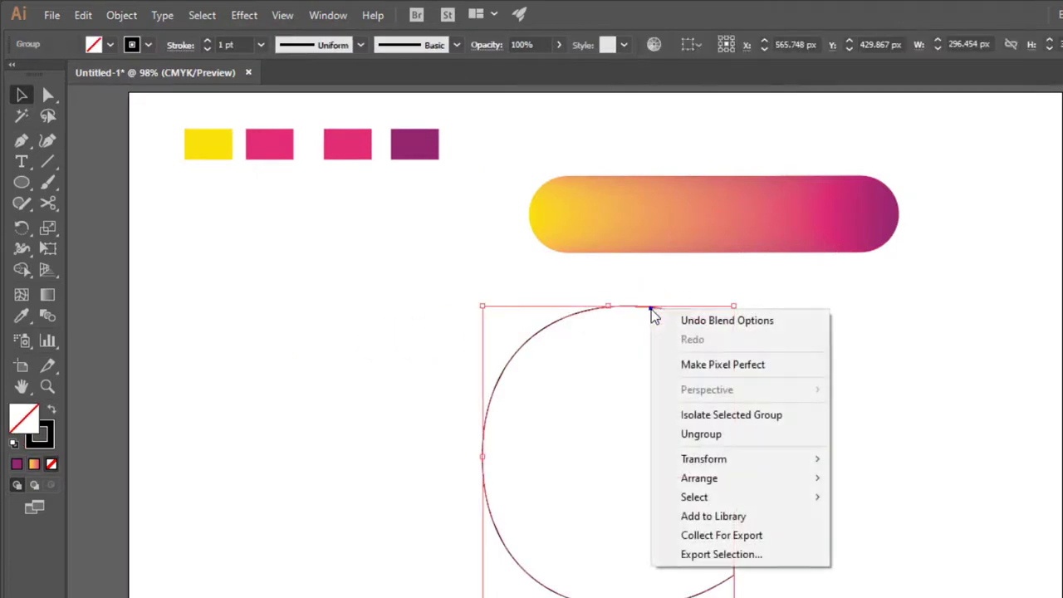
click(774, 435)
right_click(678, 309)
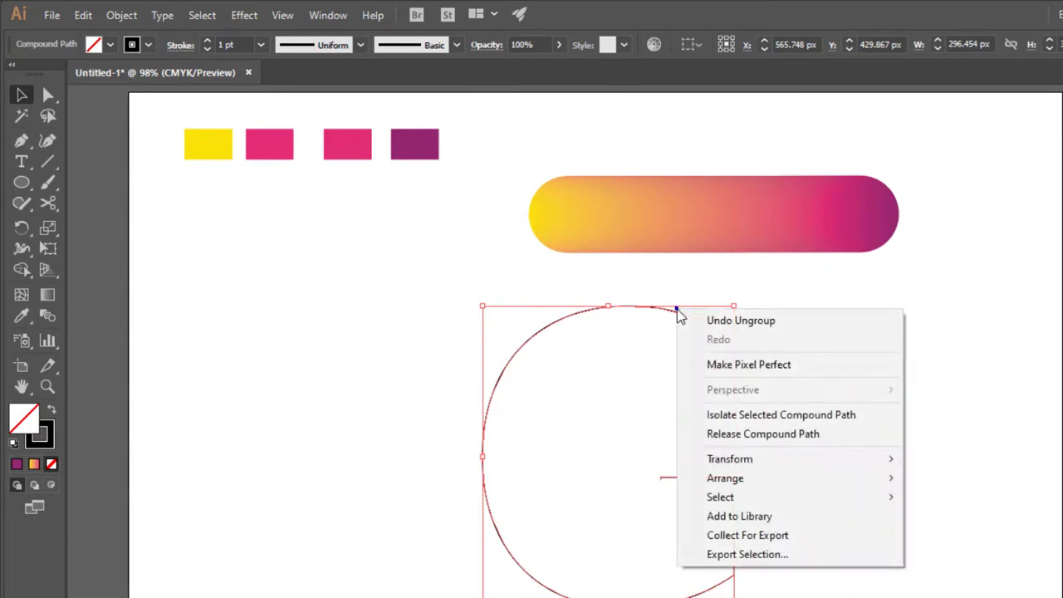
click(856, 437)
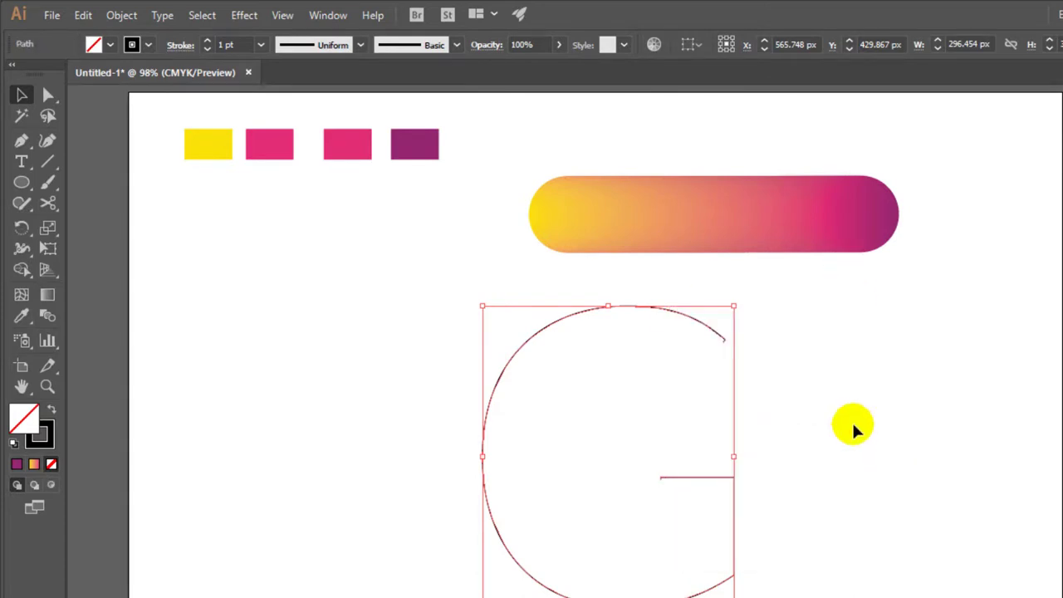
Add the gradient circle blend to the G path selection and replace the blend's spine with the G path.
shift+click(750, 229)
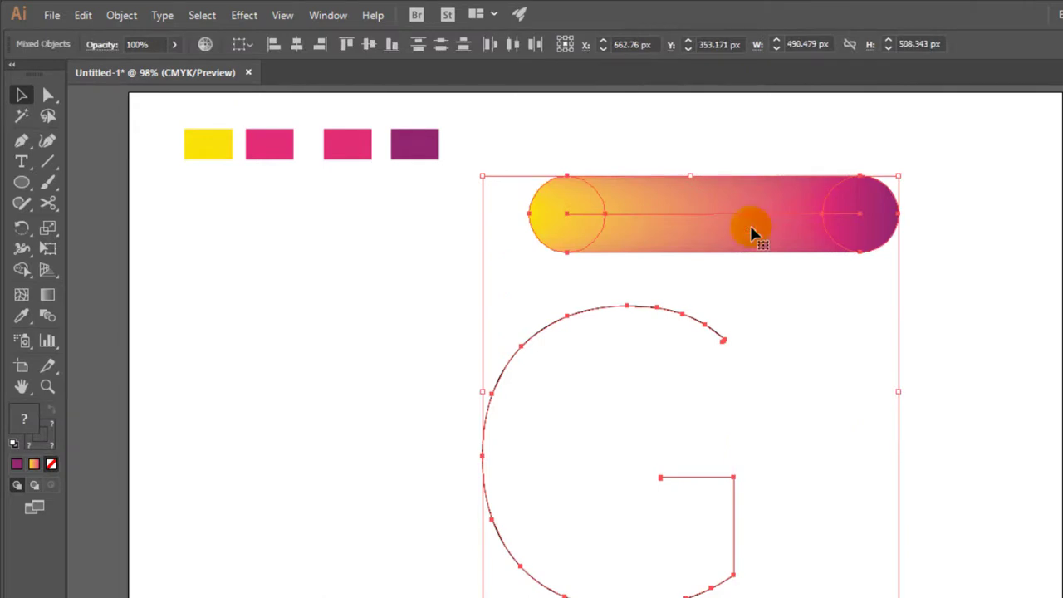
click(118, 16)
mouse_move(163, 16)
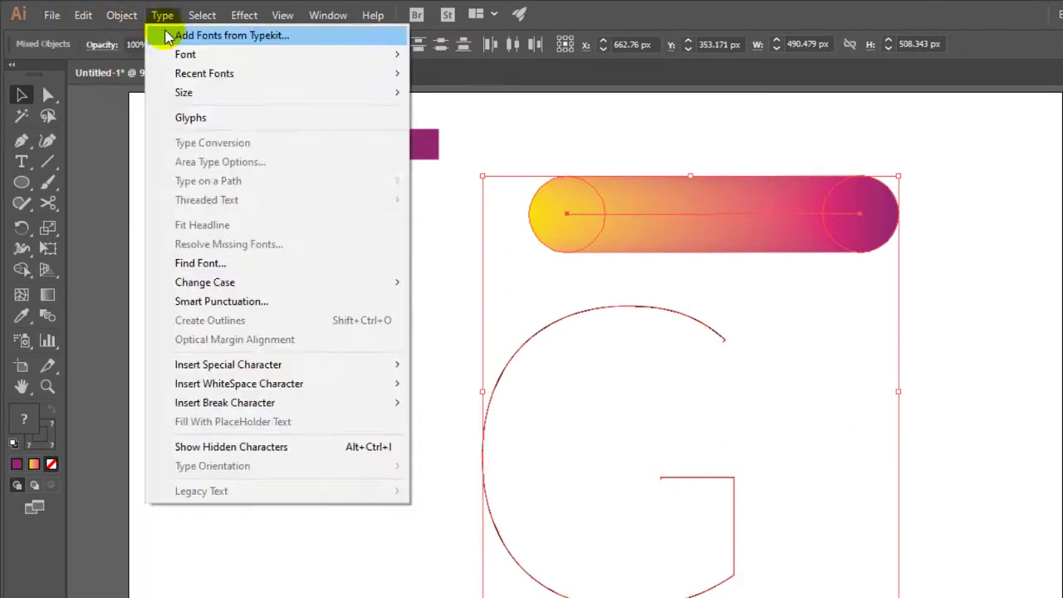
mouse_move(121, 15)
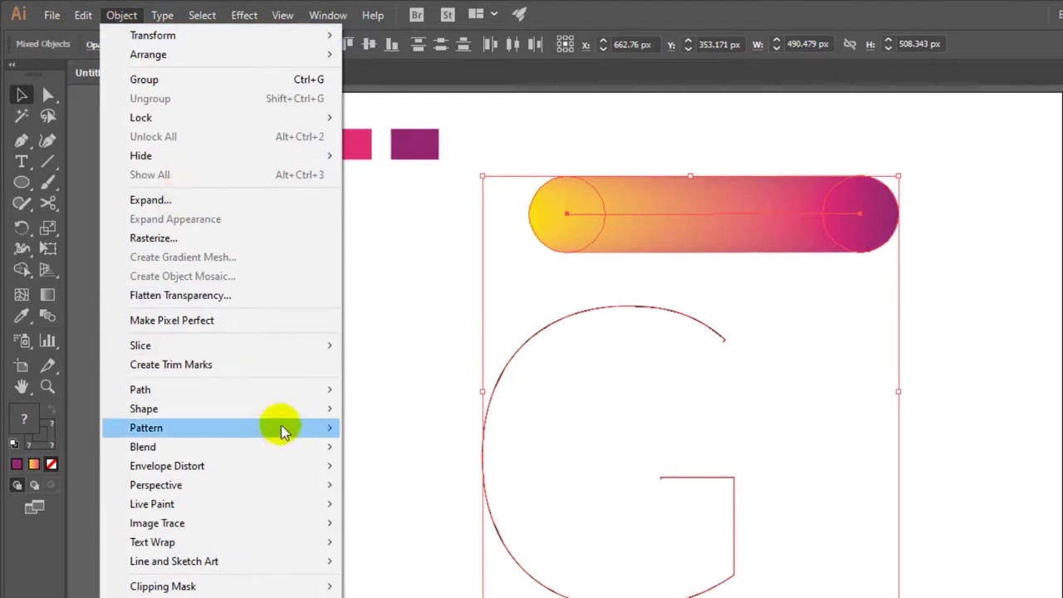
mouse_move(287, 449)
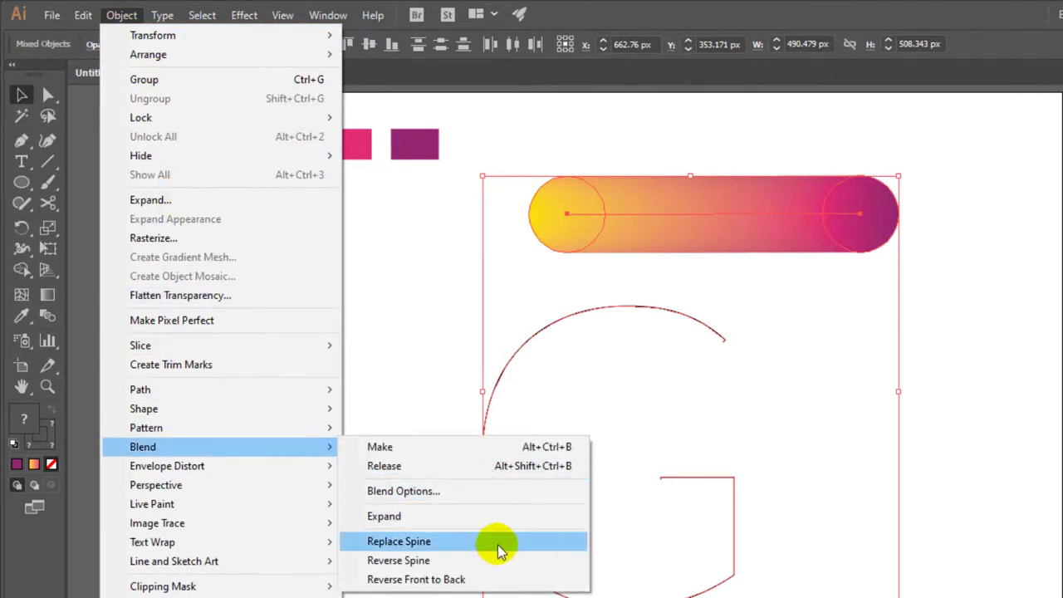
click(525, 551)
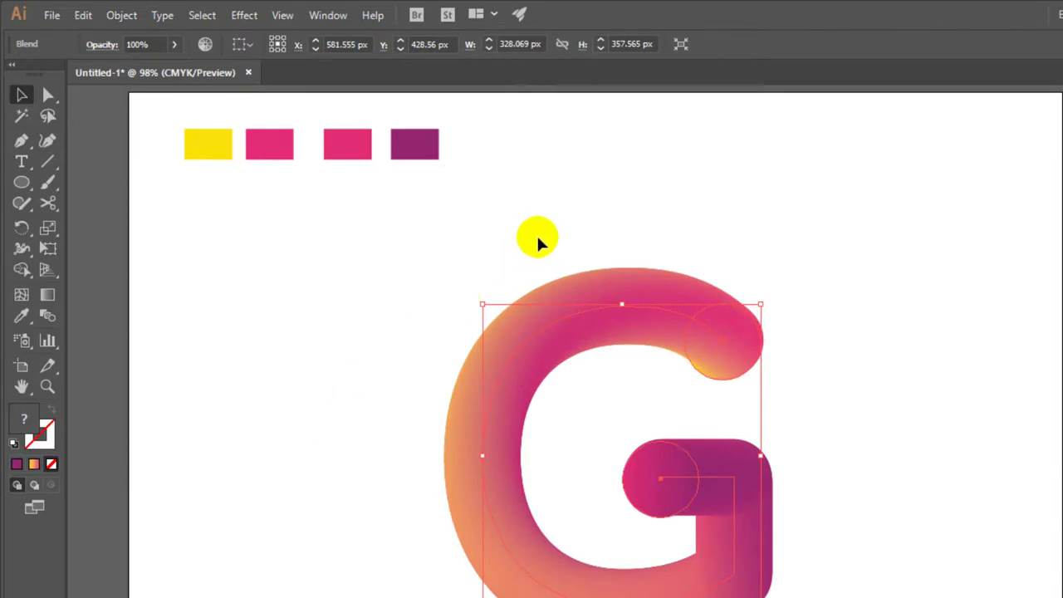
Add a Distort & Transform Roughen effect to the blended G with a Relative size of 12% and Preview on.
click(327, 17)
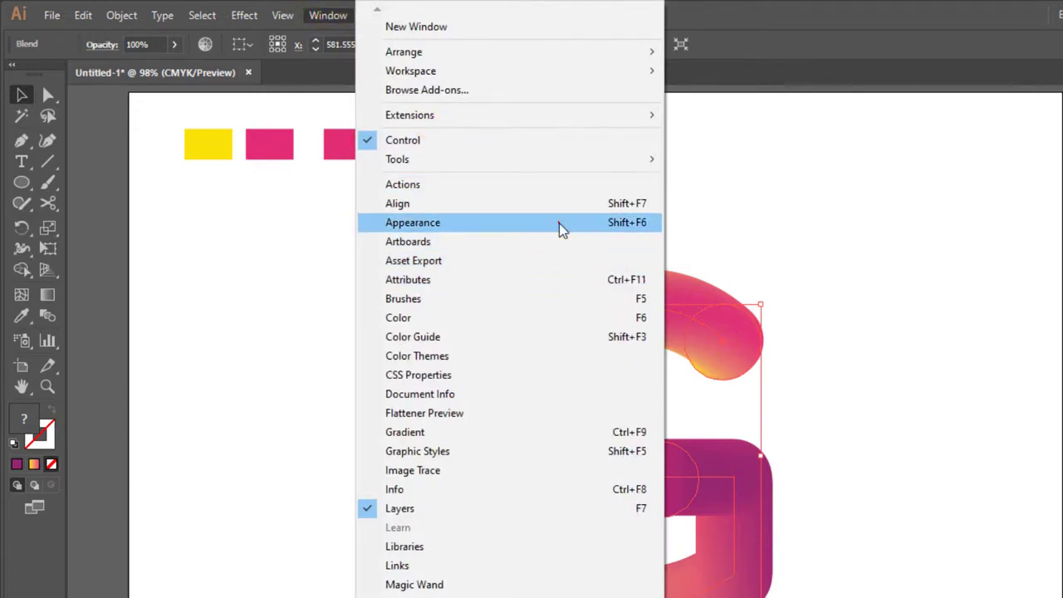
click(559, 224)
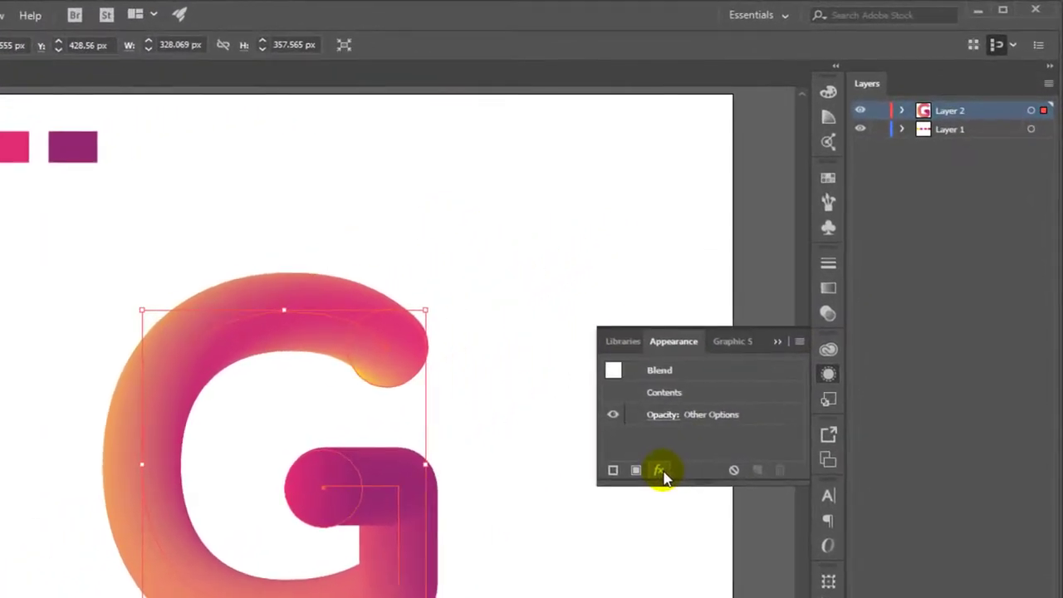
click(759, 354)
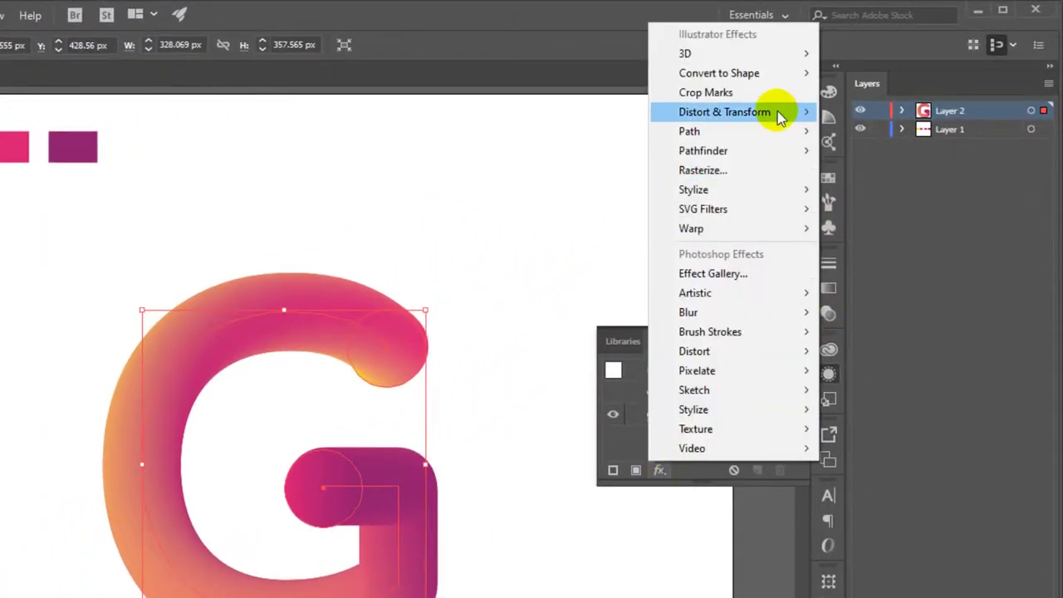
mouse_move(783, 114)
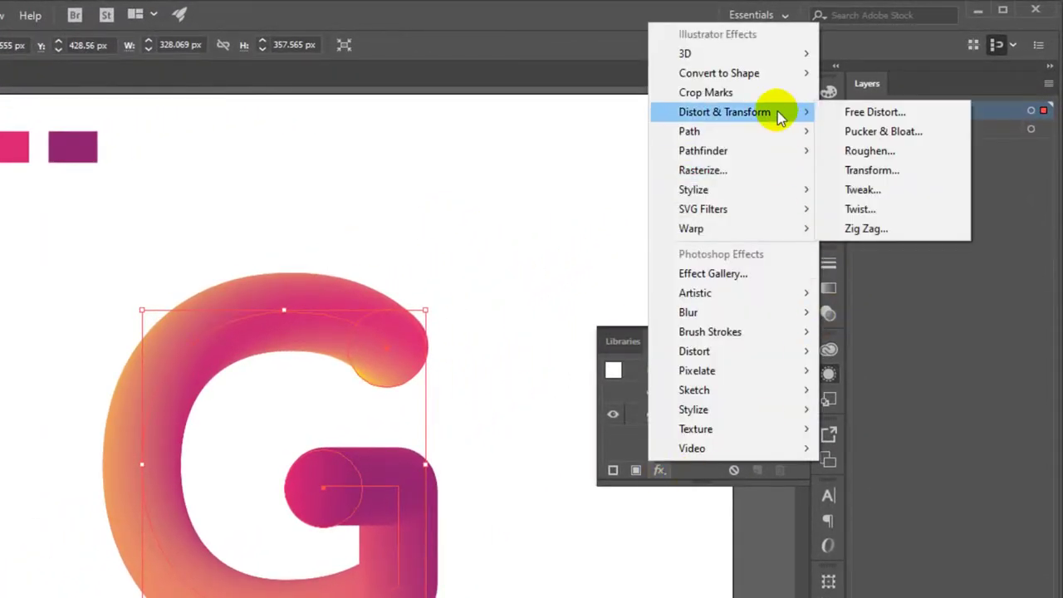
click(928, 154)
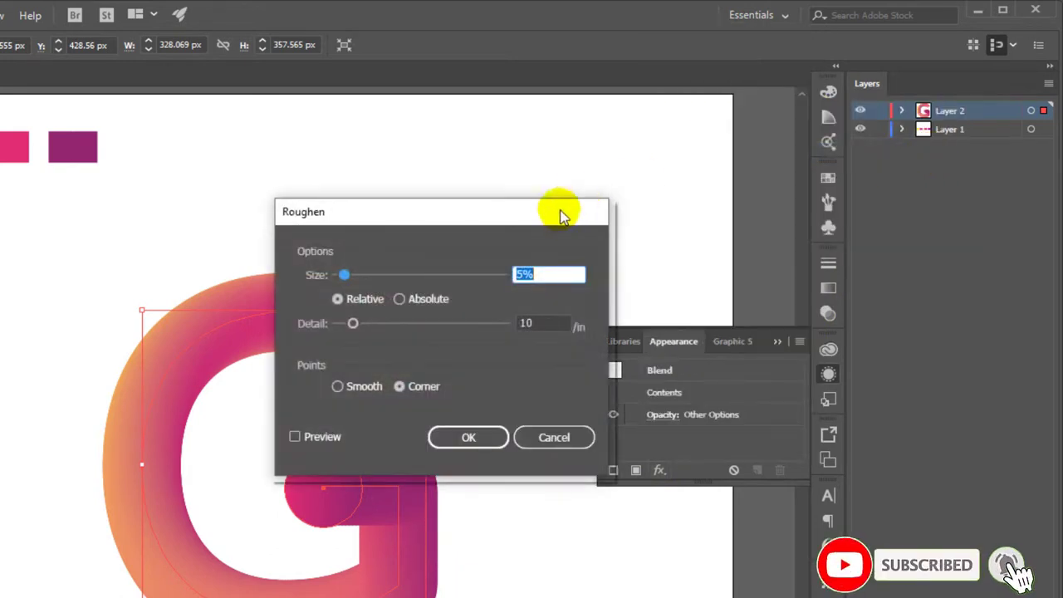
drag(557, 215, 710, 133)
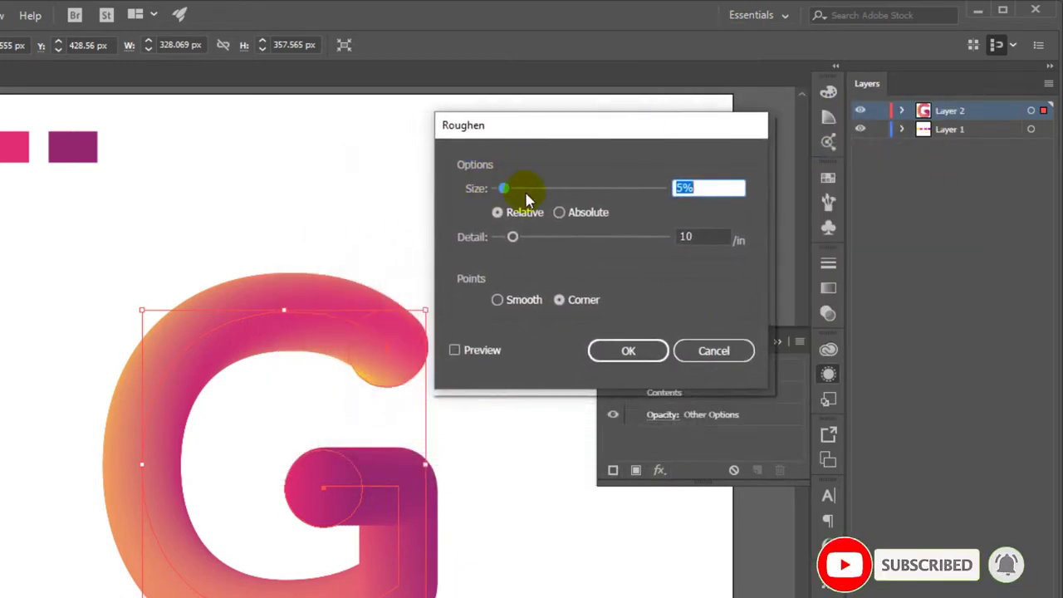
drag(505, 188, 516, 188)
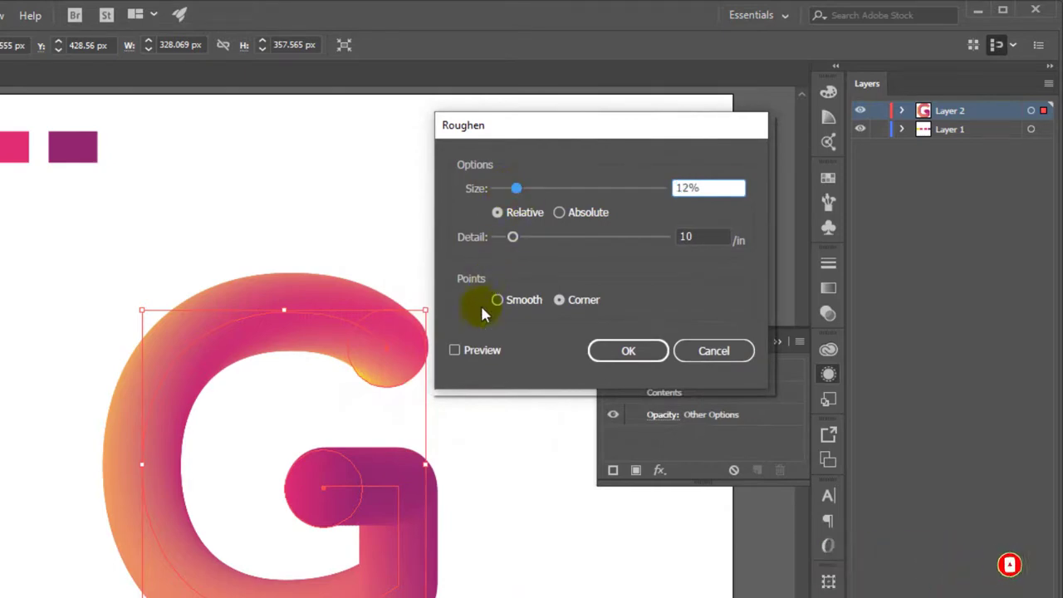
click(454, 350)
click(506, 213)
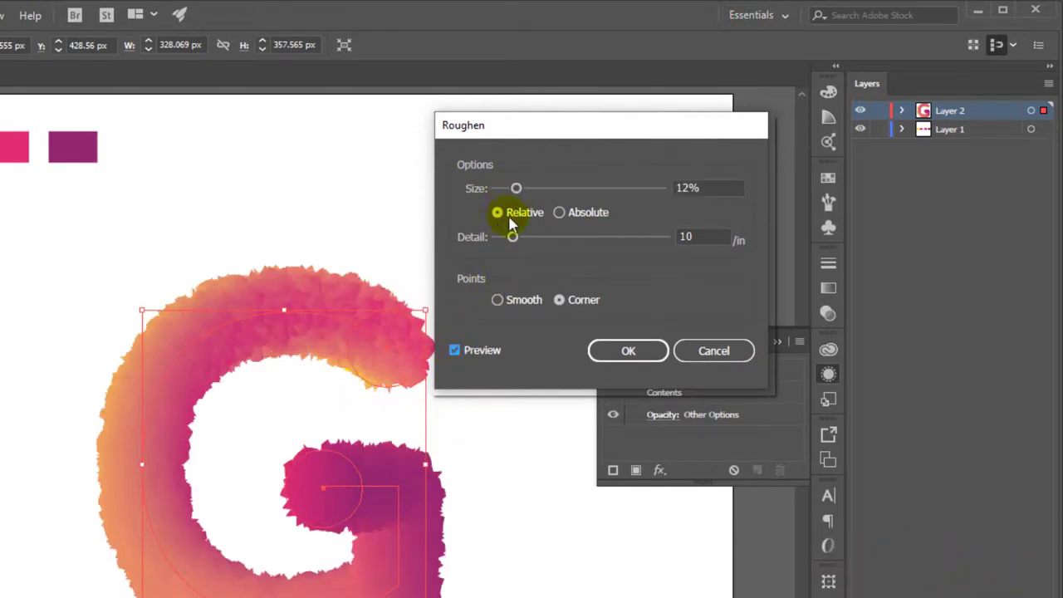
Adjust the Roughen effect to a size of 40% and a detail of 97 per inch and apply it.
drag(515, 237, 584, 235)
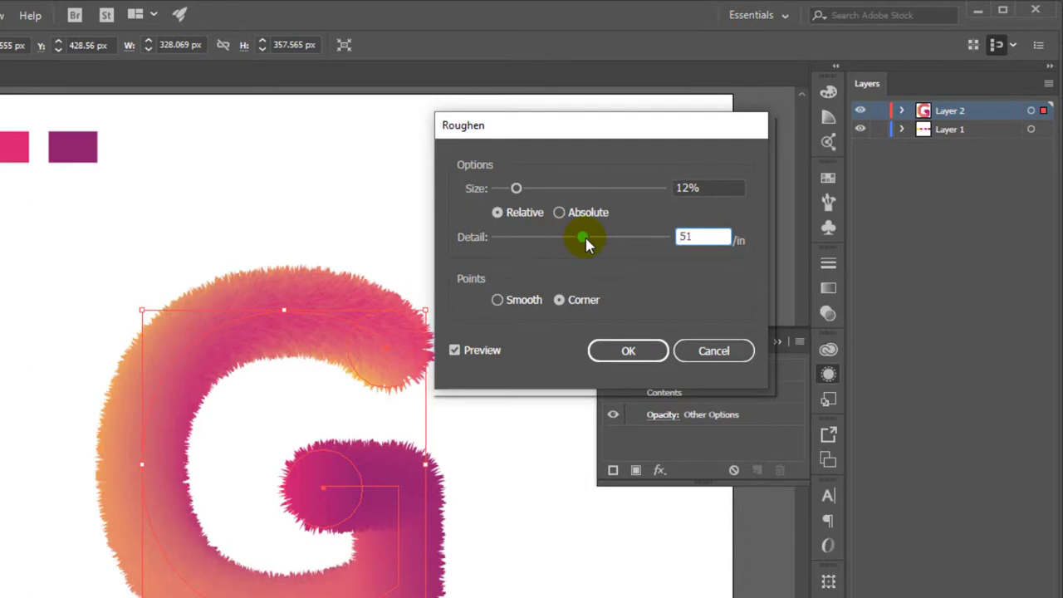
click(519, 189)
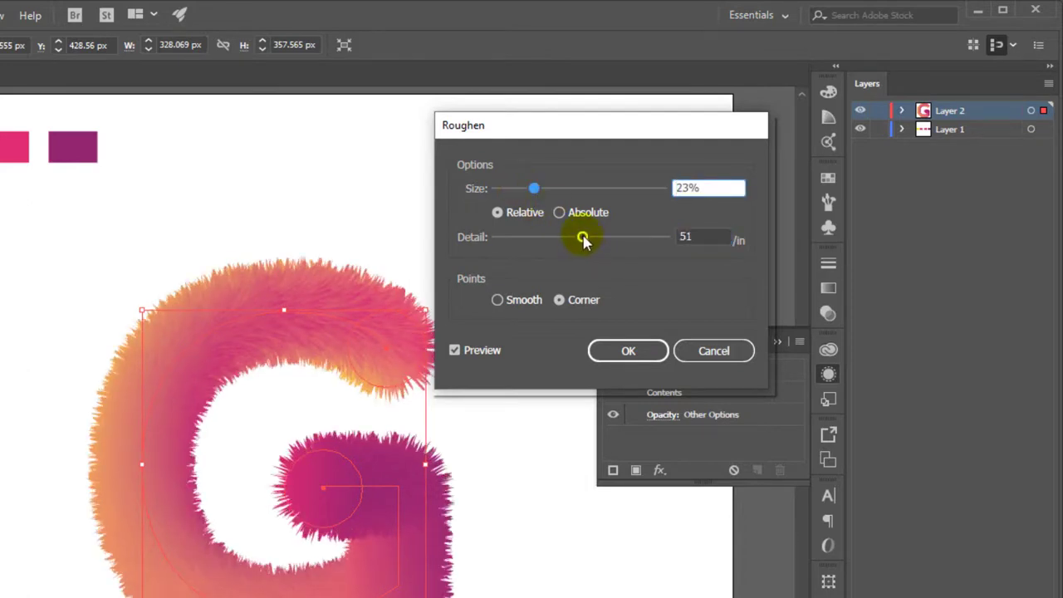
drag(582, 237, 590, 237)
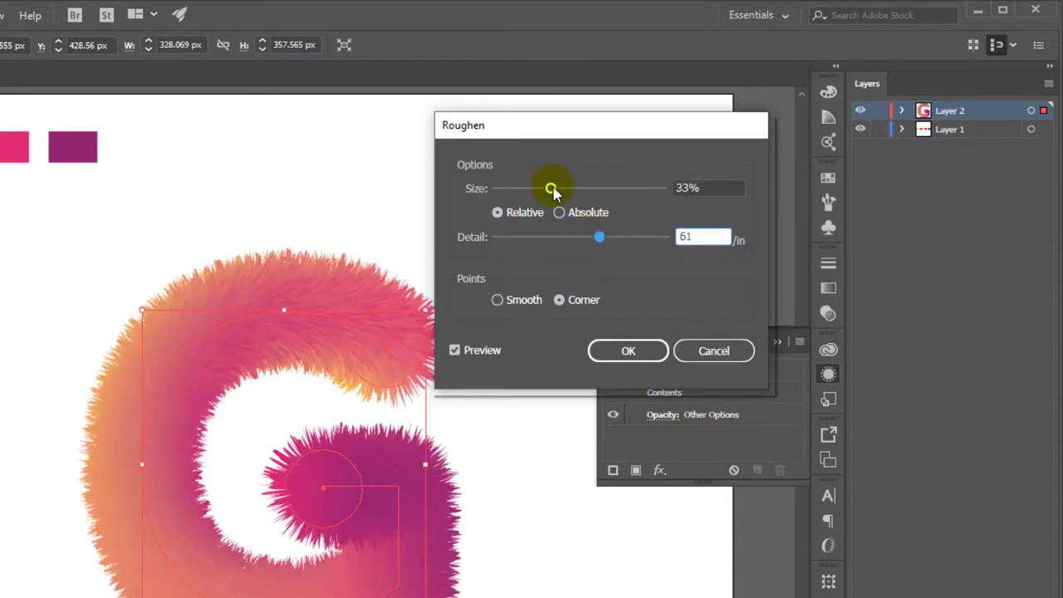
mouse_move(553, 189)
mouse_down()
mouse_move(576, 193)
mouse_move(549, 193)
mouse_up()
click(602, 240)
drag(601, 241, 645, 243)
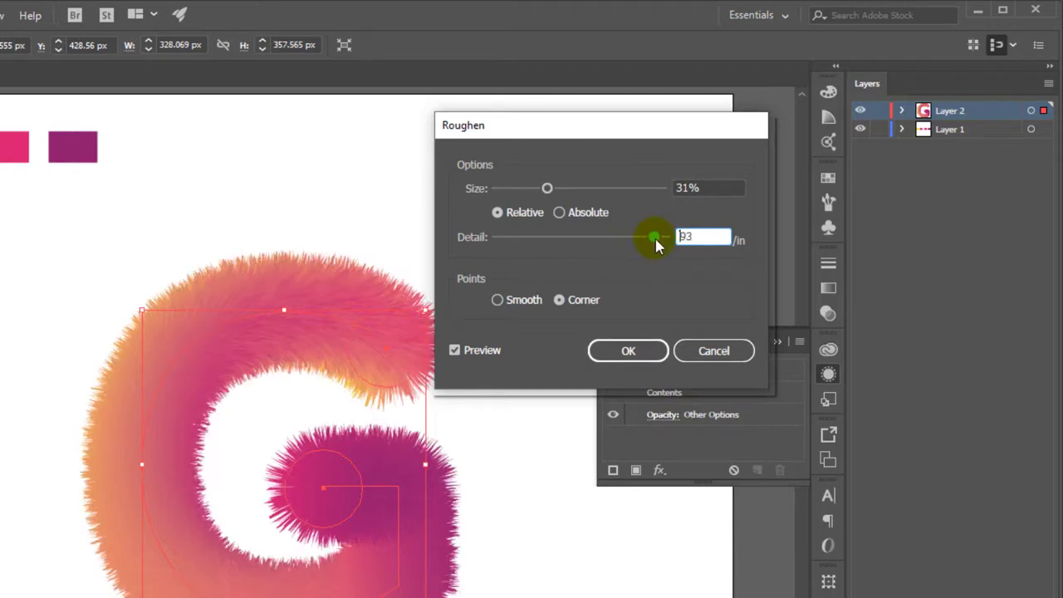
click(655, 238)
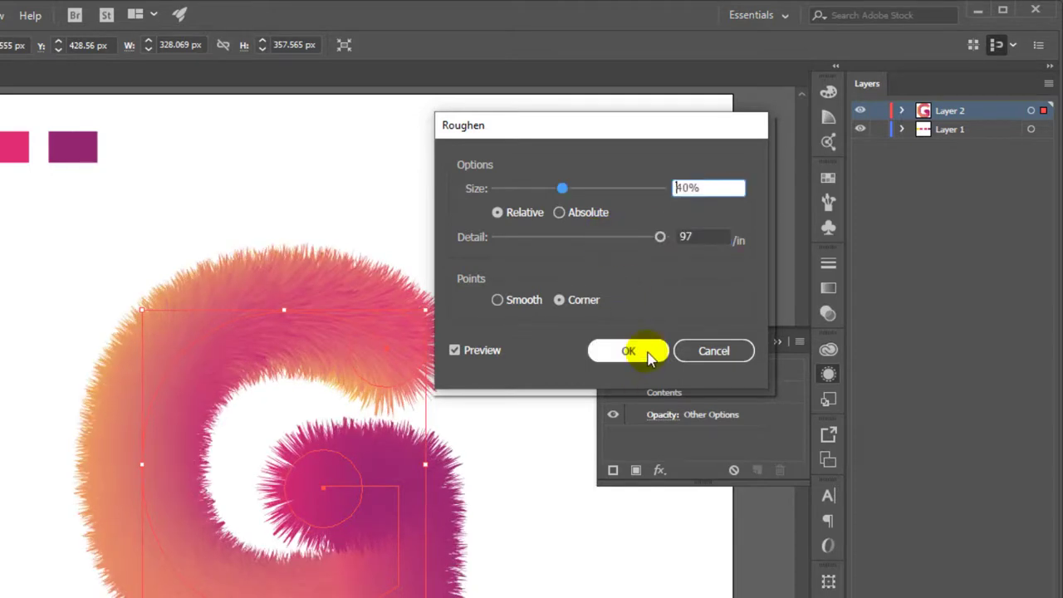
click(629, 352)
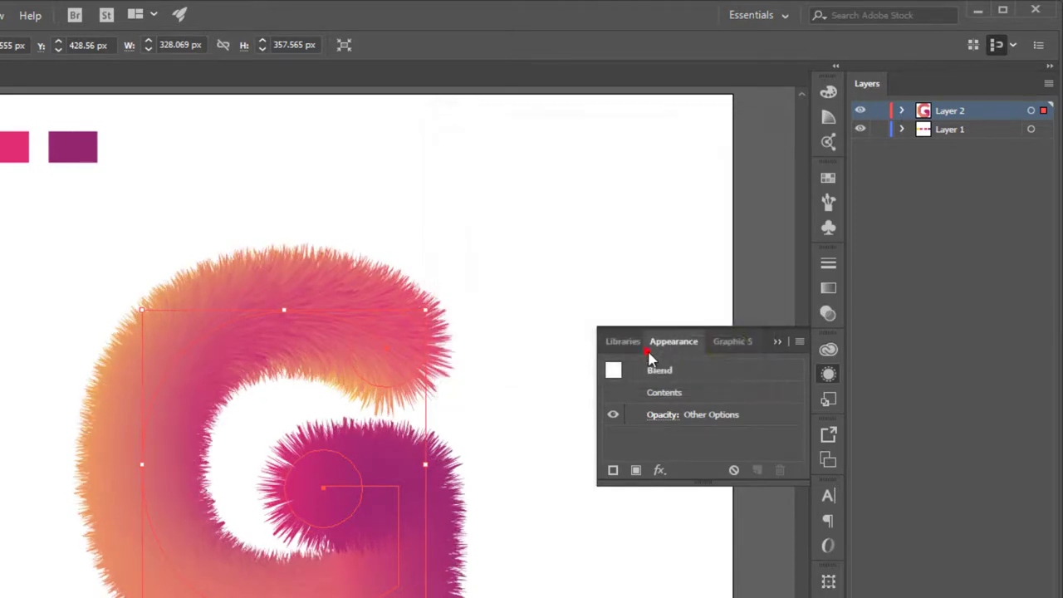
Collapse the appearance settings, deselect the furry G and inspect its fur up close and as a whole.
click(777, 340)
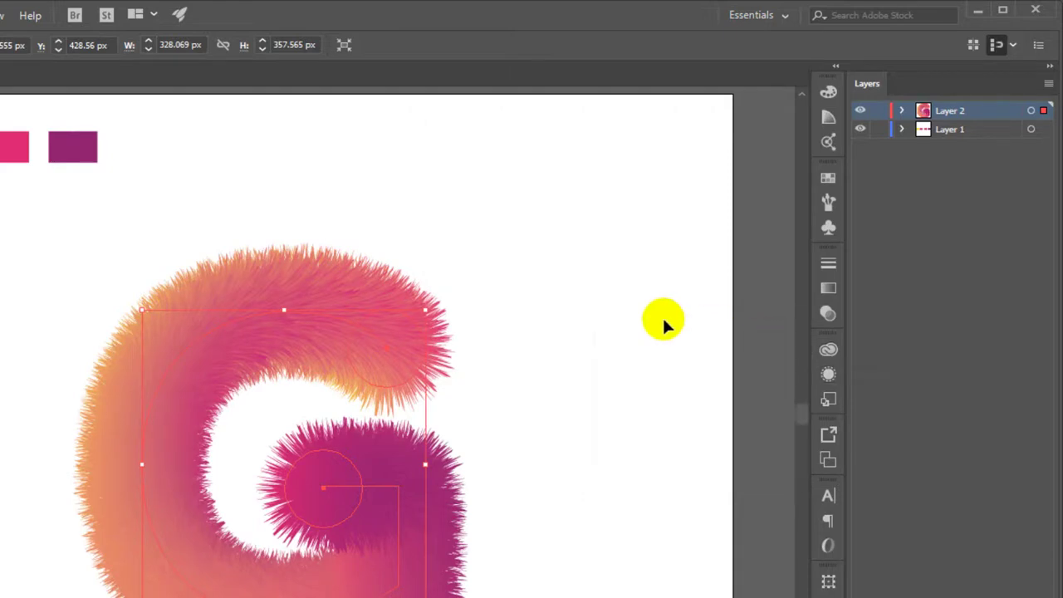
click(661, 315)
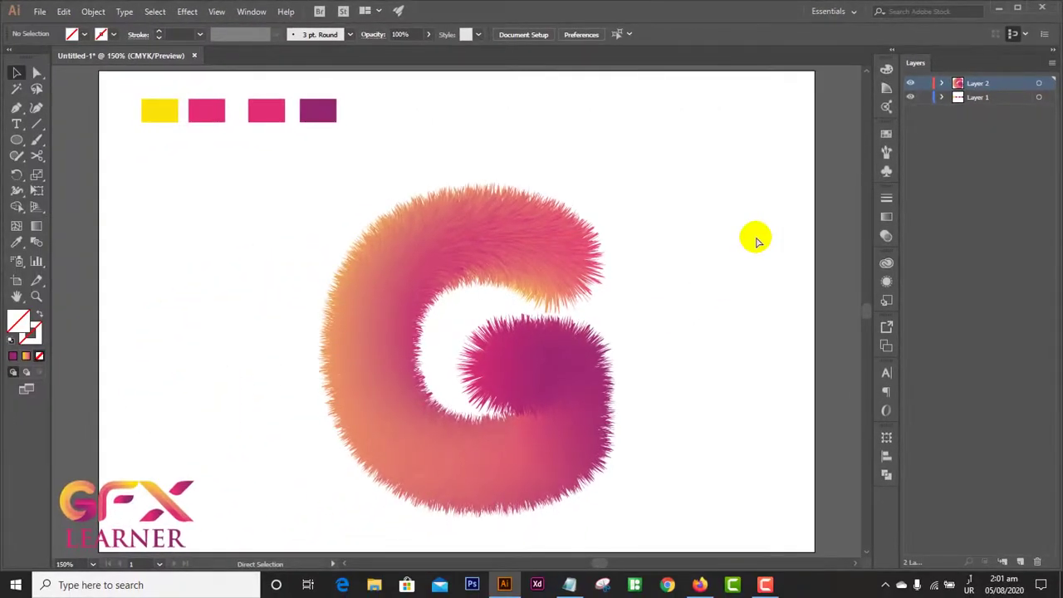
key(ctrl+plus)
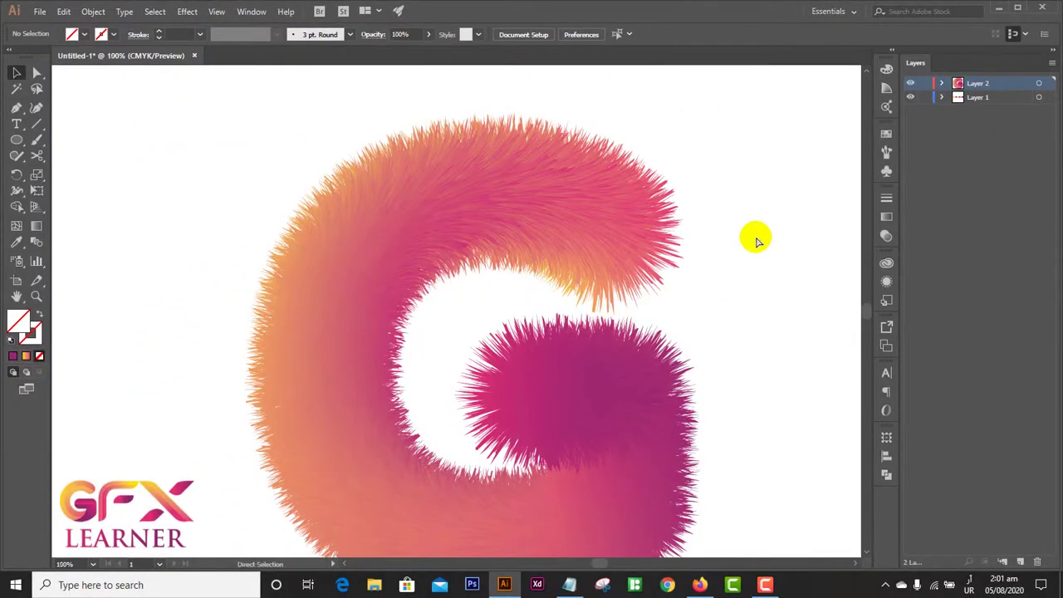
key(ctrl+minus)
key(ctrl+plus)
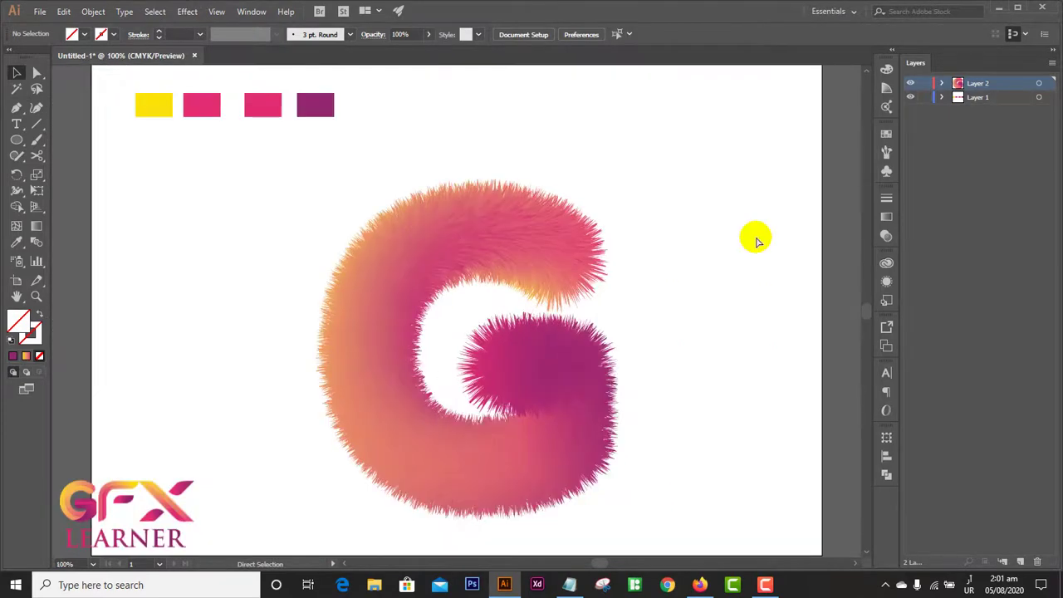